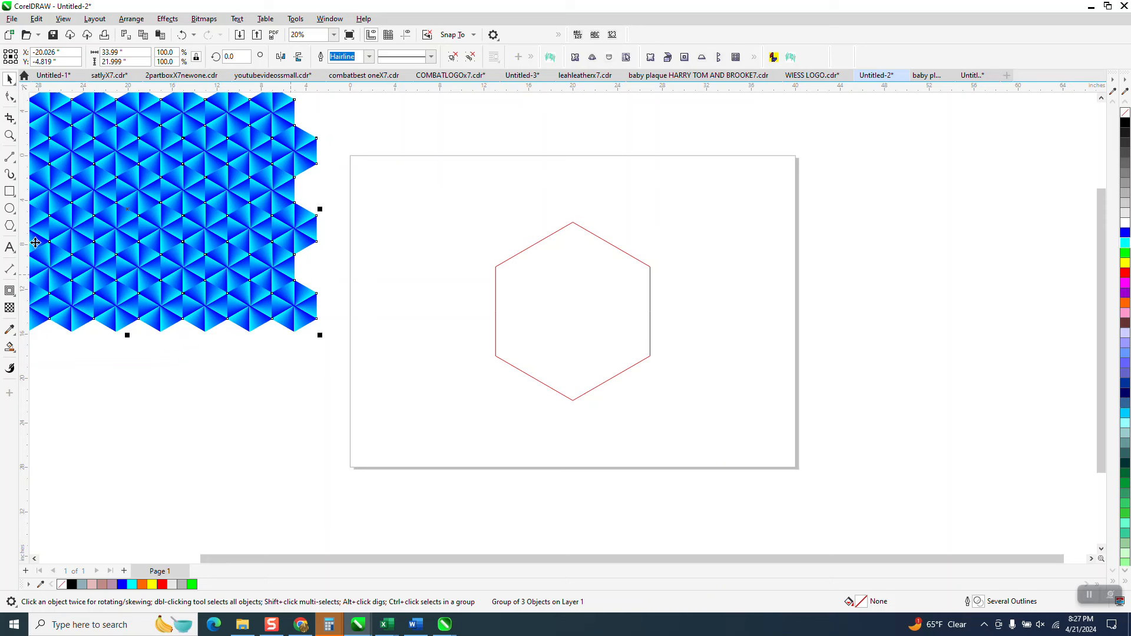
Draw two straight diagonal lines across the hexagon, joining its upper side corners to the opposite lower side corners
left_click(16, 167)
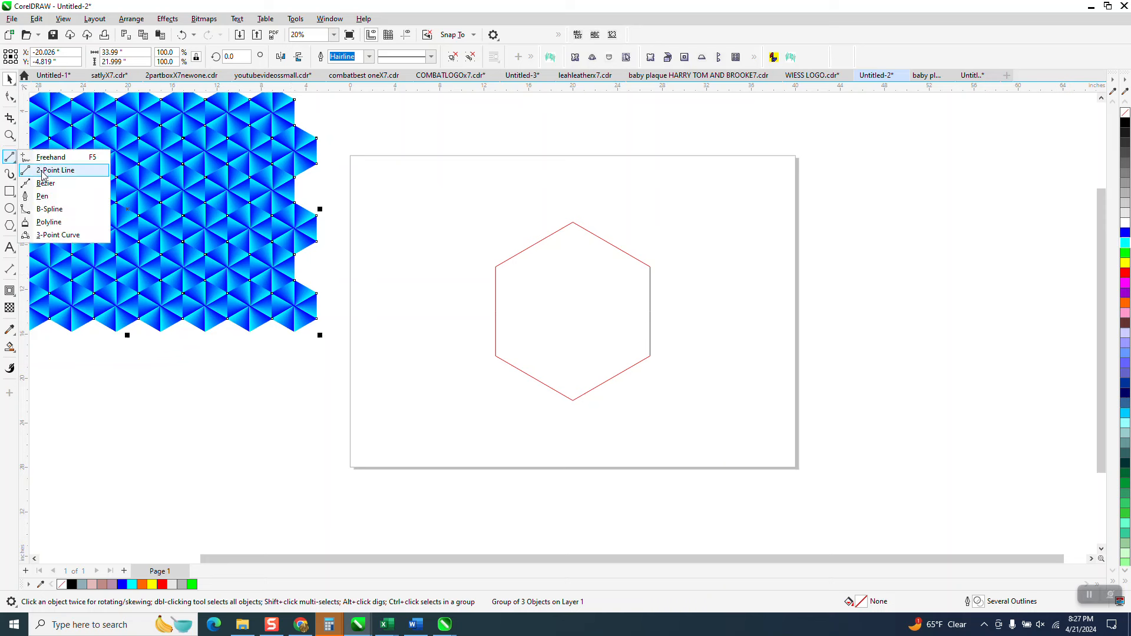
left_click(43, 170)
left_click_drag(496, 267, 651, 356)
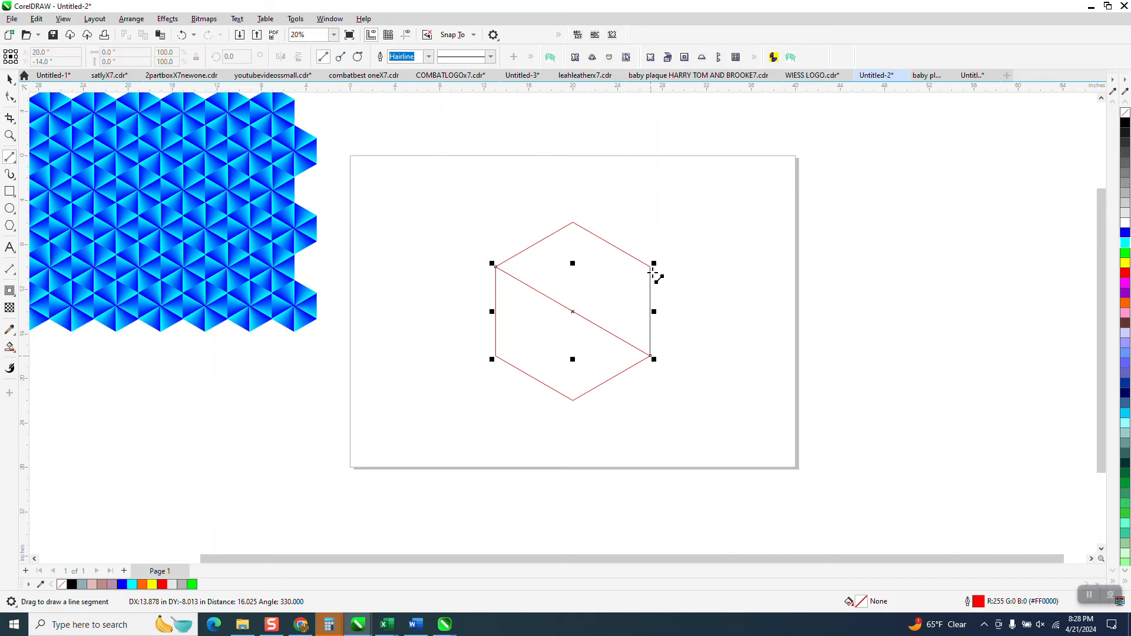
left_click_drag(650, 267, 495, 358)
key("space")
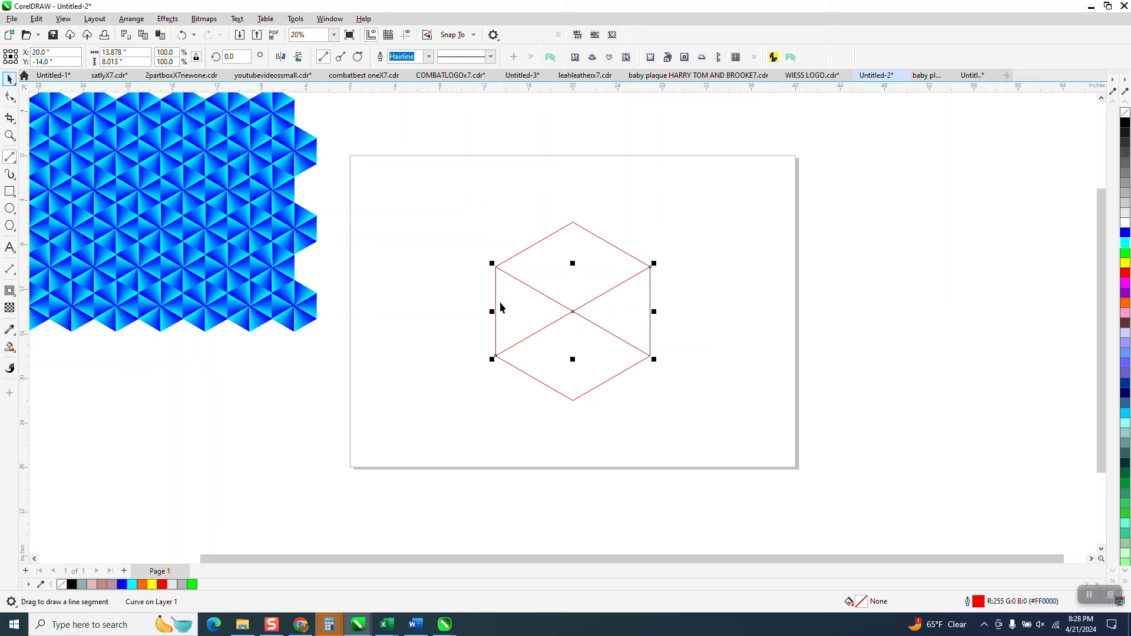
Nudge the red hexagon outline to the right until it is clear of the crossed lines
left_click(598, 237)
key("Right")
key("Right")
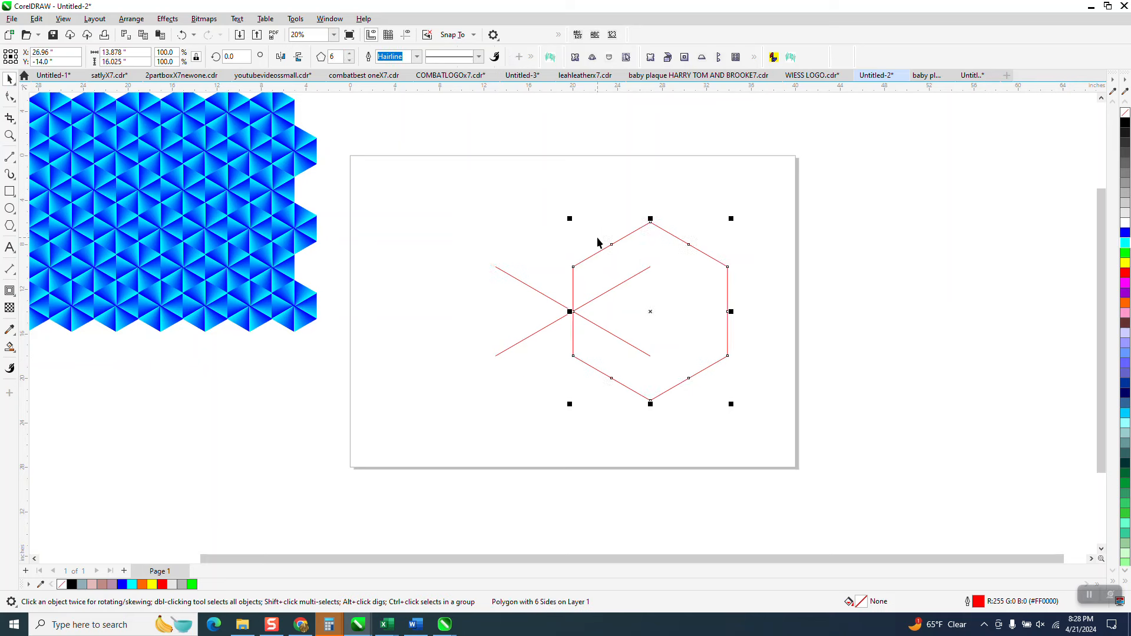
key("Right")
Color the rising diagonal line's outline blue and the falling diagonal line's outline cyan
left_click_drag(465, 210, 690, 410)
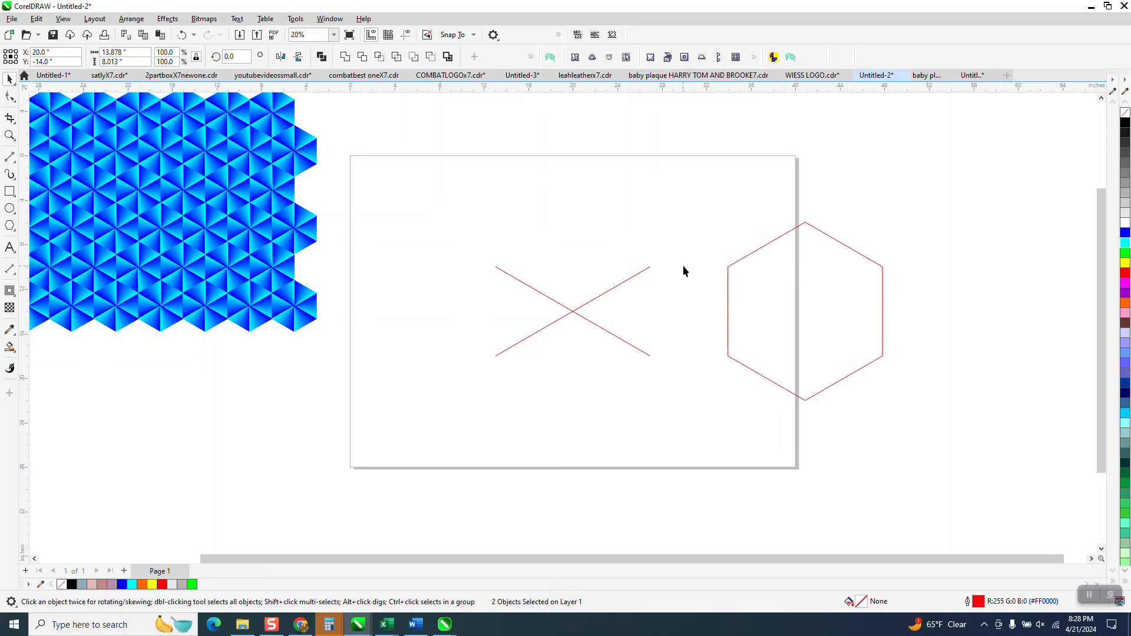
left_click(682, 268)
left_click(648, 268)
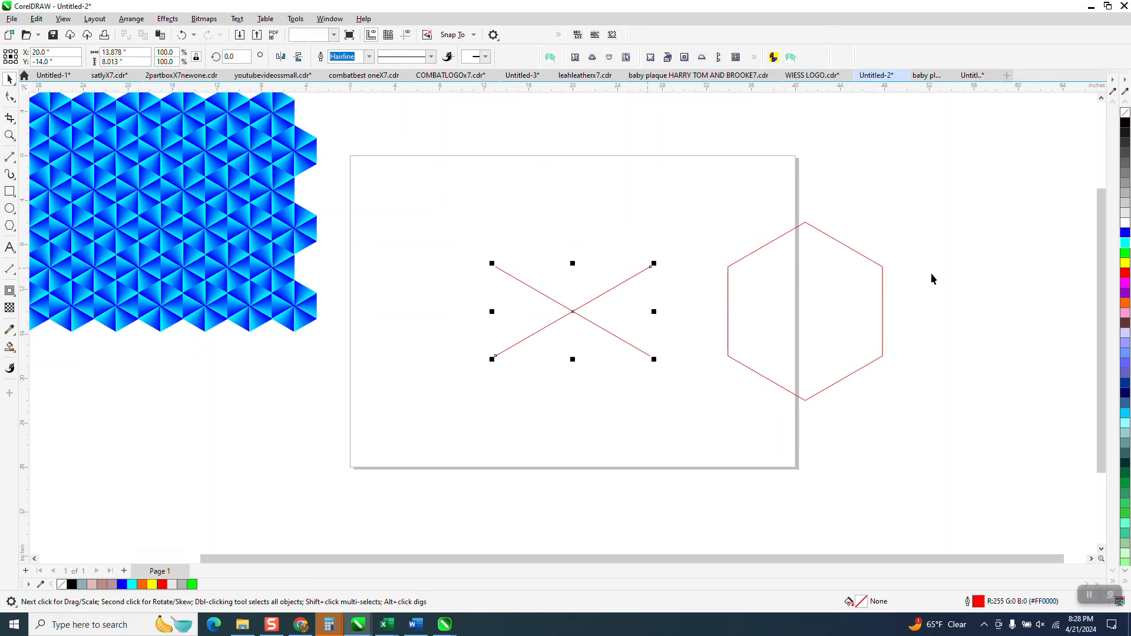
right_click(1125, 233)
left_click(664, 328)
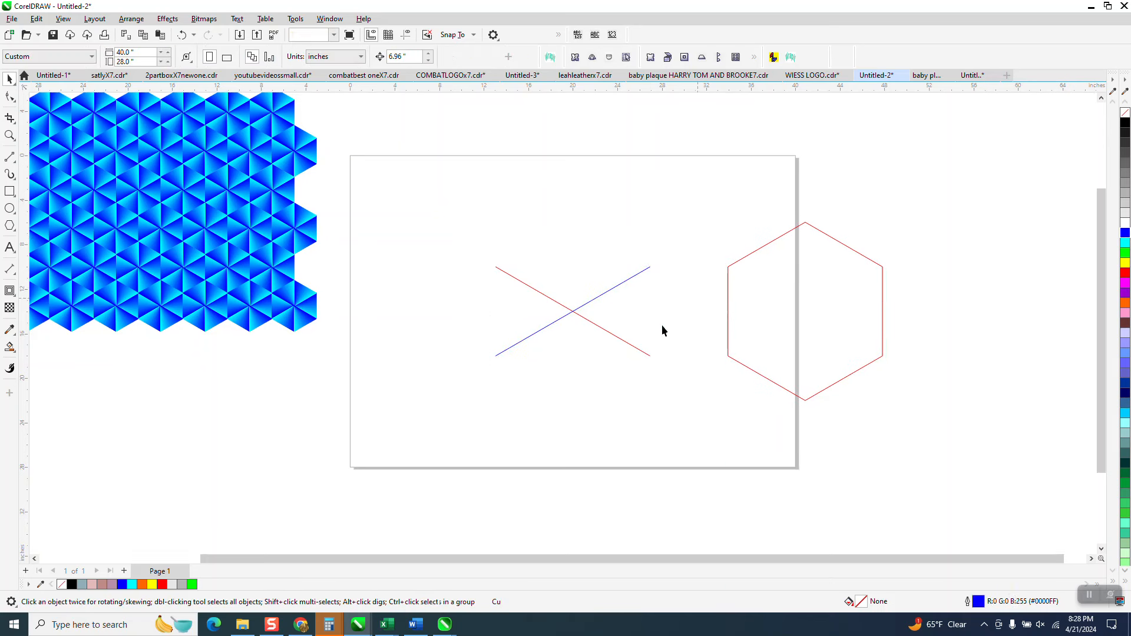
left_click(639, 350)
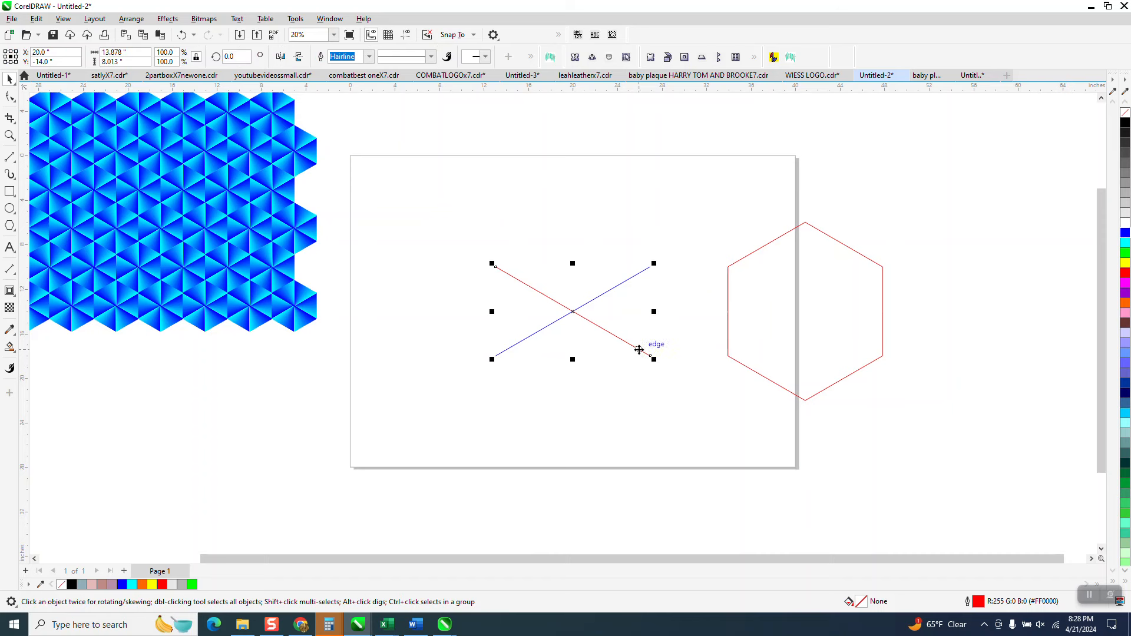
right_click(1126, 248)
Set up a Blend between the blue and cyan lines with 500 steps
left_click_drag(457, 212, 694, 403)
left_click(168, 19)
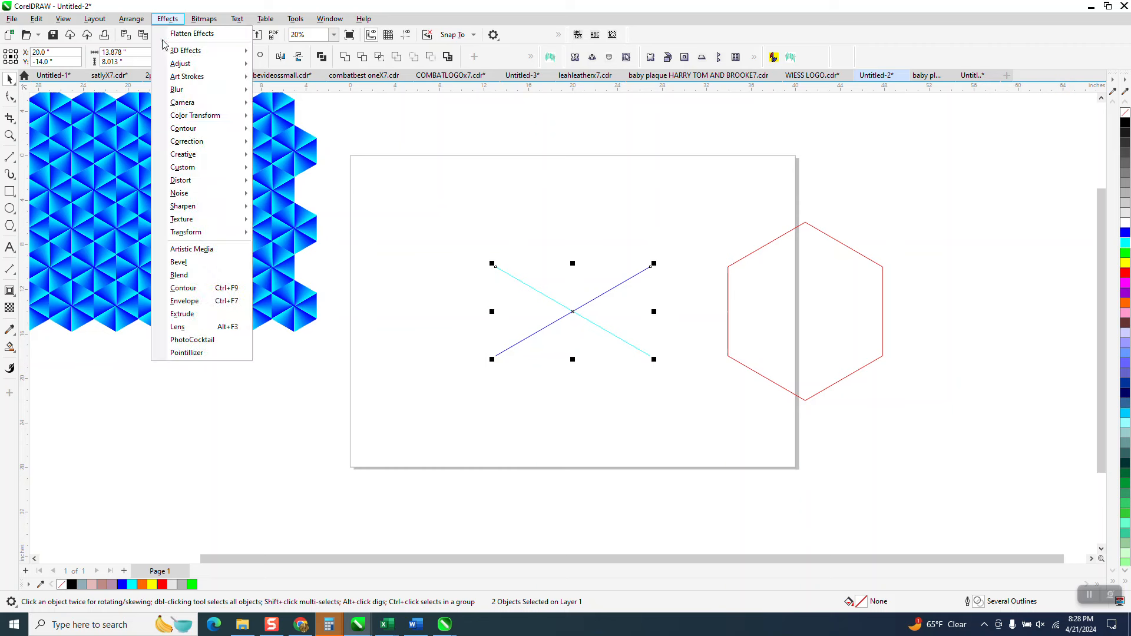
left_click(181, 277)
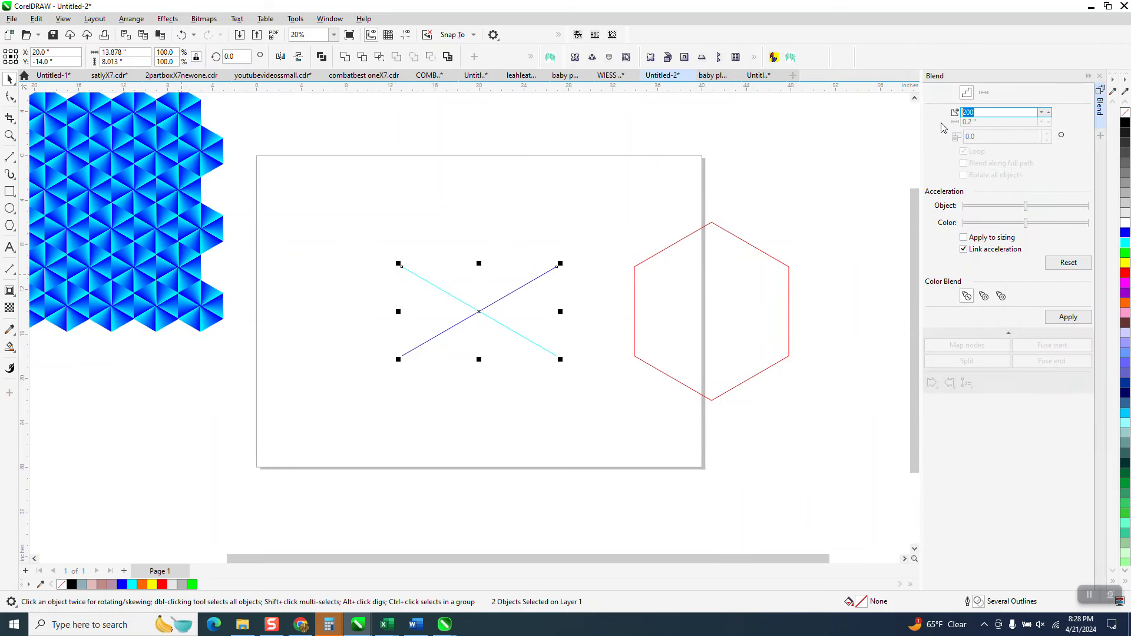
type("5")
Try blending the blue and cyan lines, and undo the blend
left_click(1069, 317)
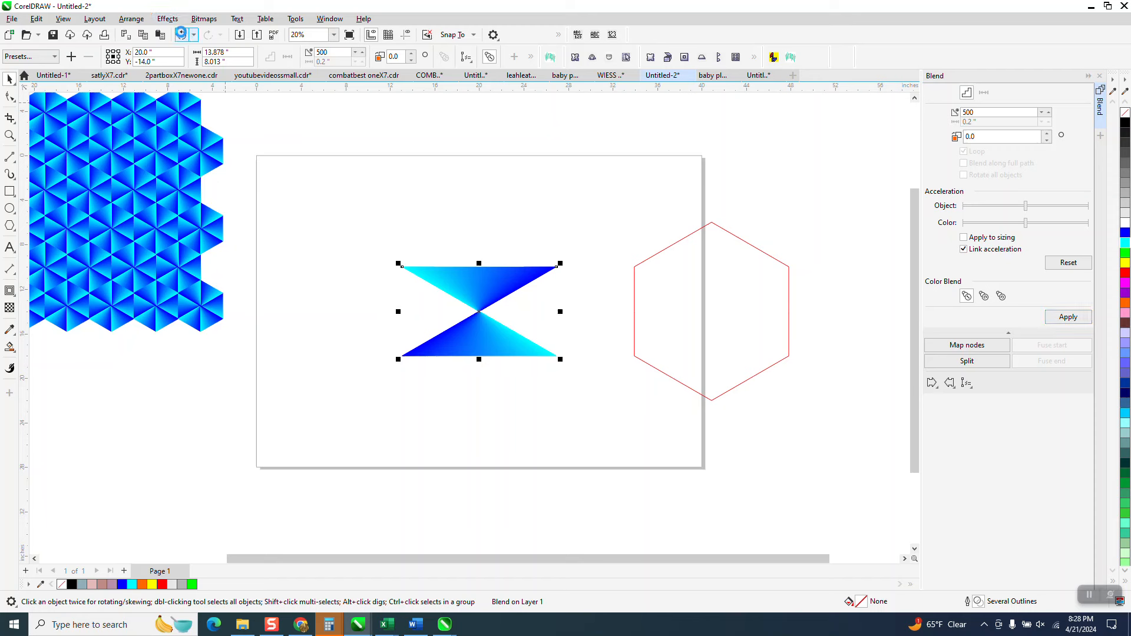
key("ctrl+z")
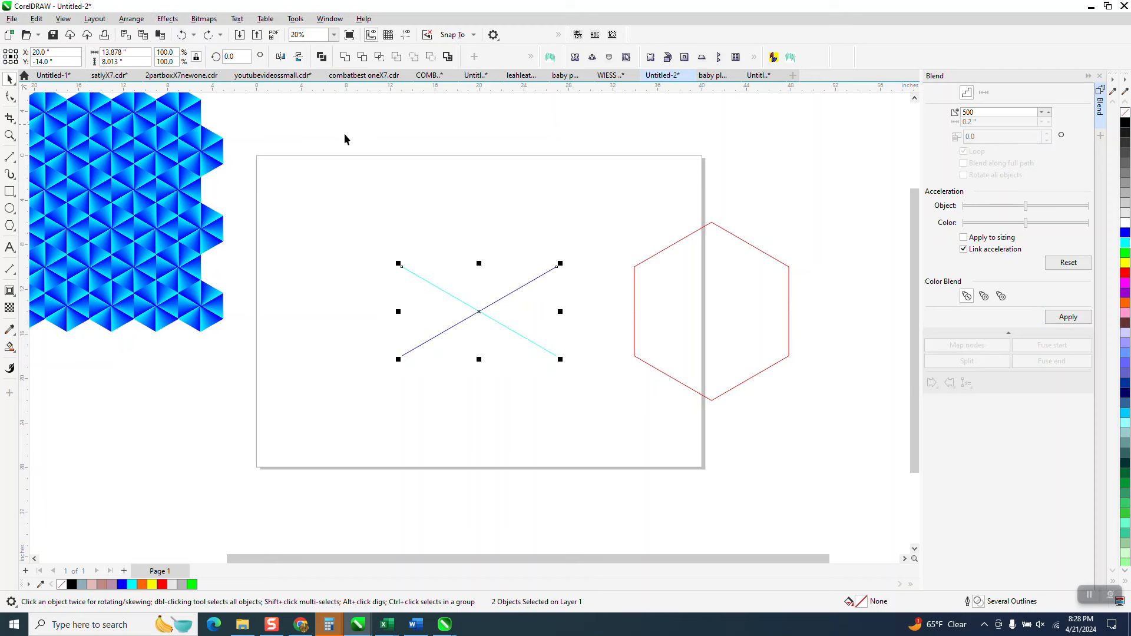
Reverse the subpath direction of the cyan line by selecting both of its end nodes
left_click(9, 137)
left_click(10, 79)
left_click_drag(344, 199, 594, 400)
left_click(9, 96)
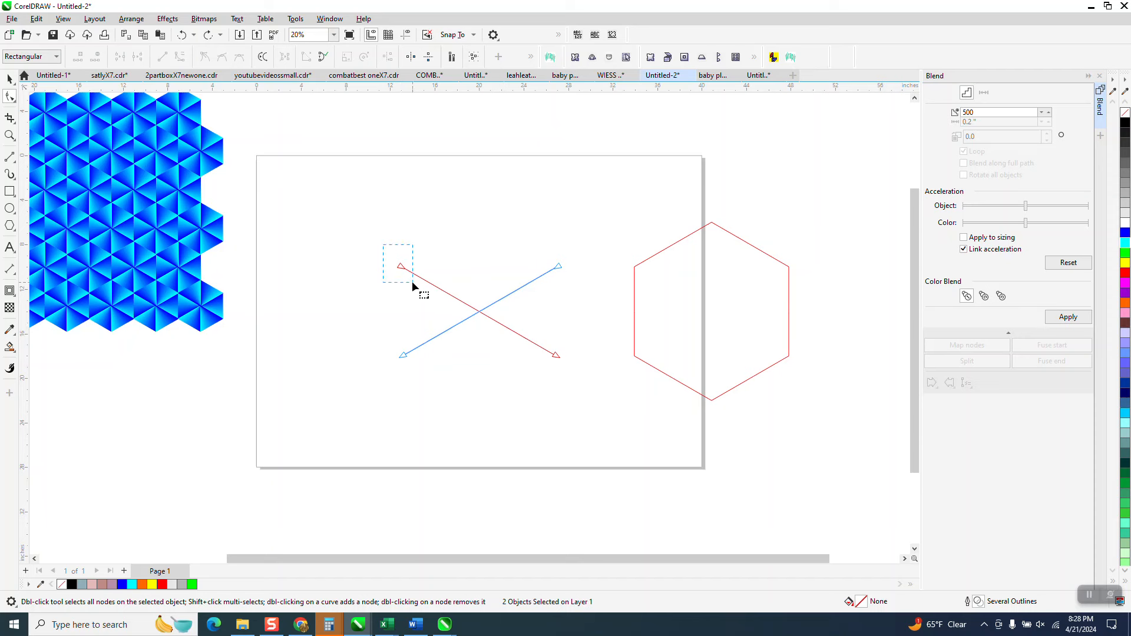
left_click_drag(530, 377, 532, 377)
right_click(556, 357)
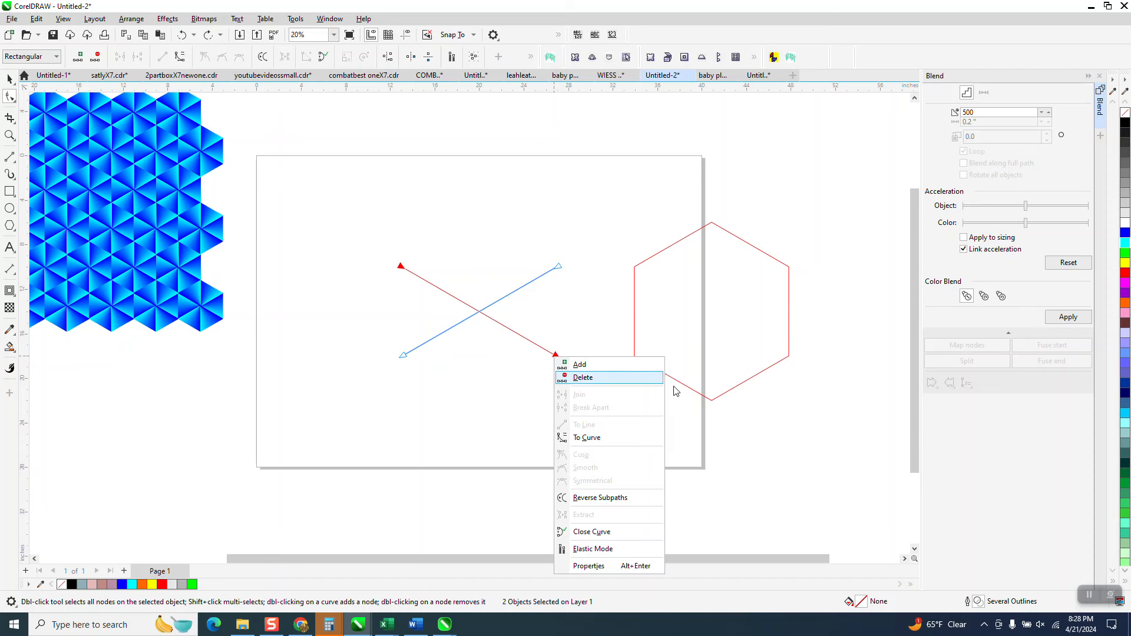
left_click(618, 498)
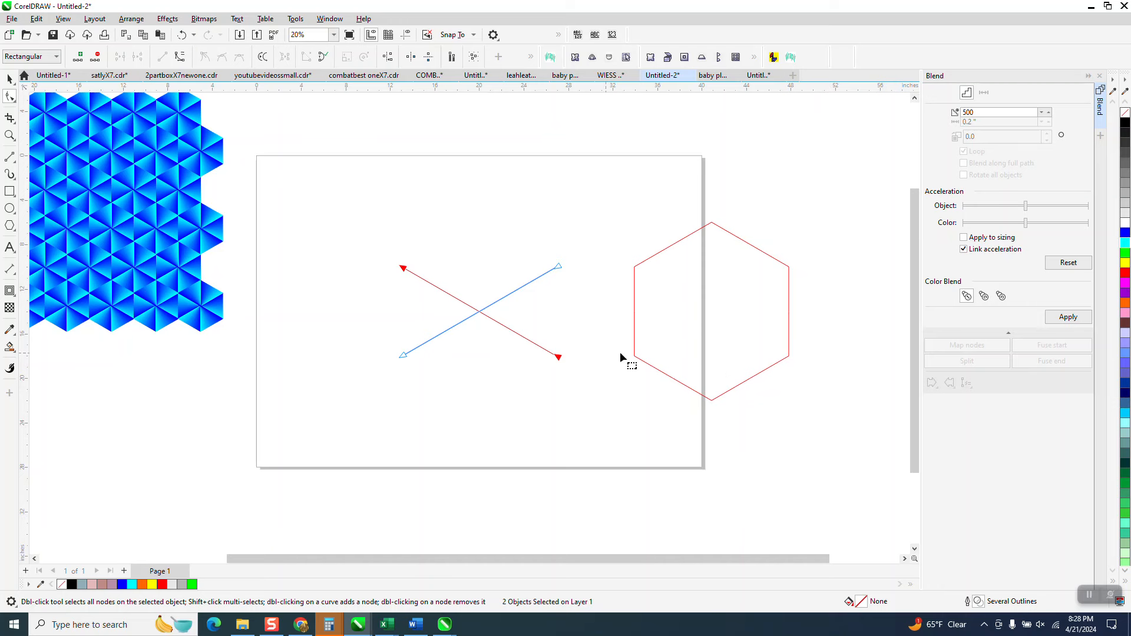
left_click(10, 79)
left_click_drag(187, 138, 589, 395)
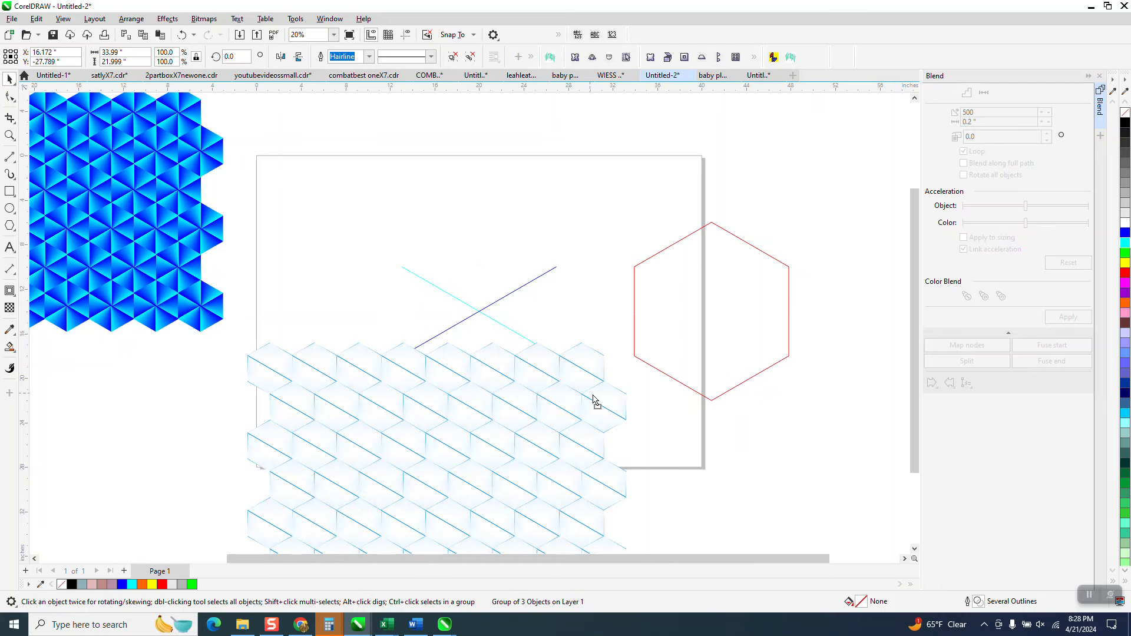
mouse_move(512, 408)
left_mouse_down()
mouse_move(177, 253)
mouse_move(109, 197)
mouse_move(98, 171)
left_mouse_up()
Blend the crossed blue and cyan lines with 500 steps, and close the Blend settings
left_click_drag(354, 207, 593, 386)
left_click(1059, 321)
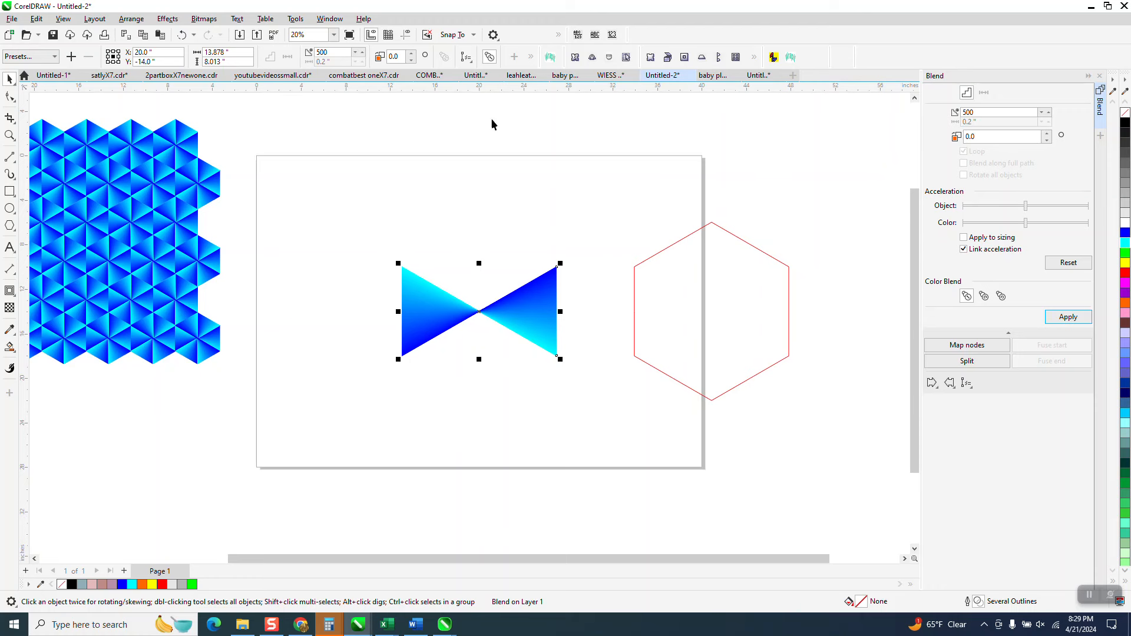
left_click(1100, 76)
left_click(370, 159)
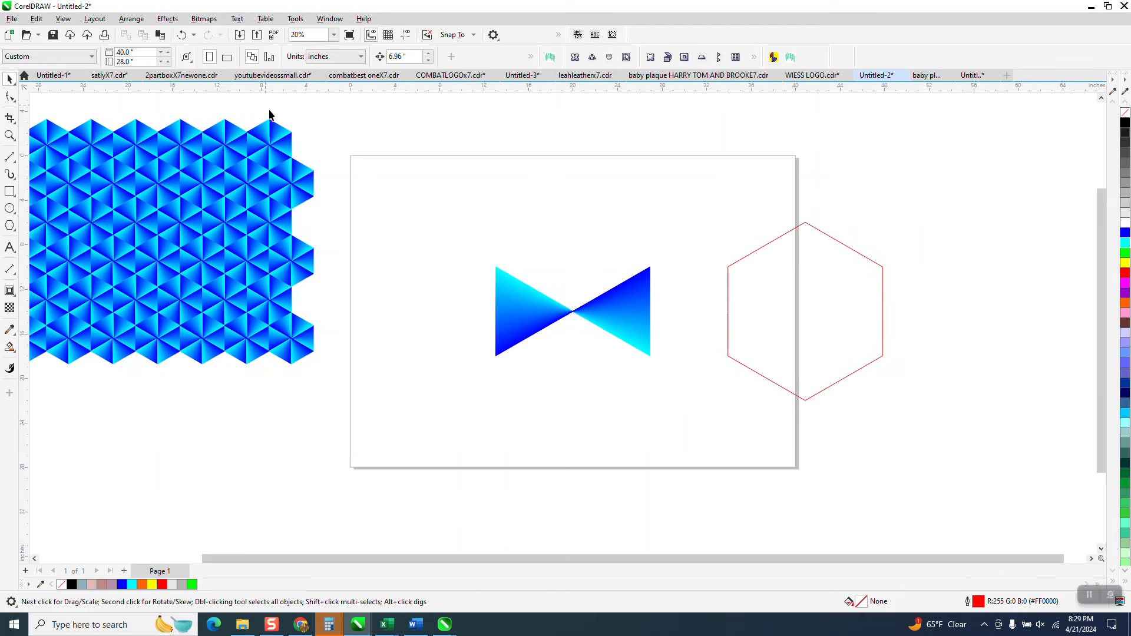
Center the red hexagon outline on the page so it surrounds the blended bow-tie shape
left_click(553, 312)
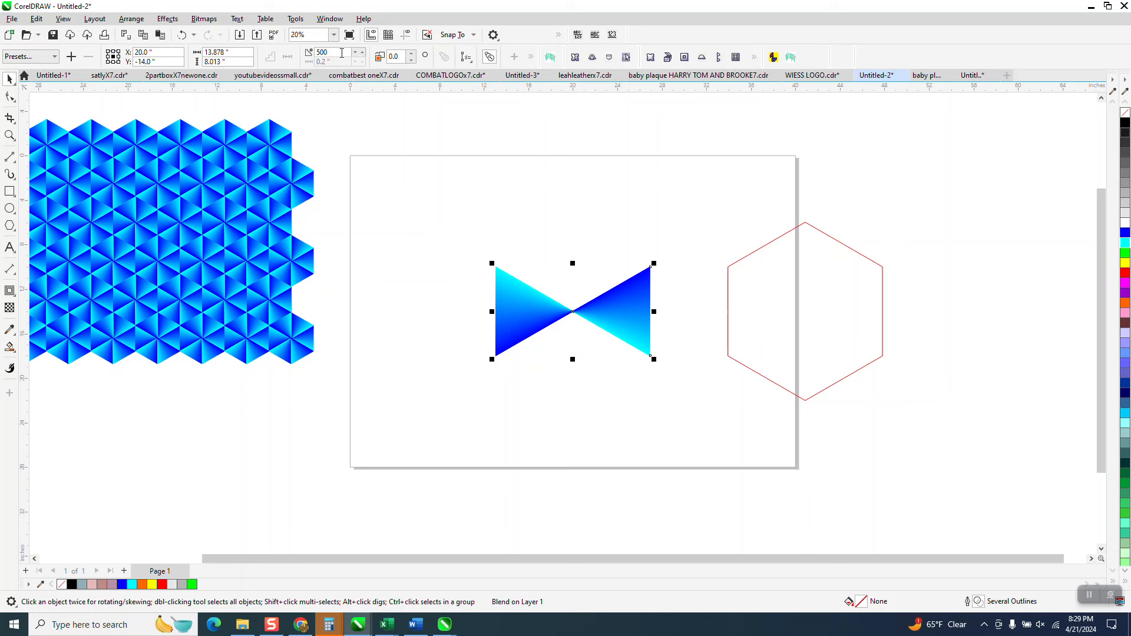
left_click(752, 279)
key("p")
left_click(726, 247)
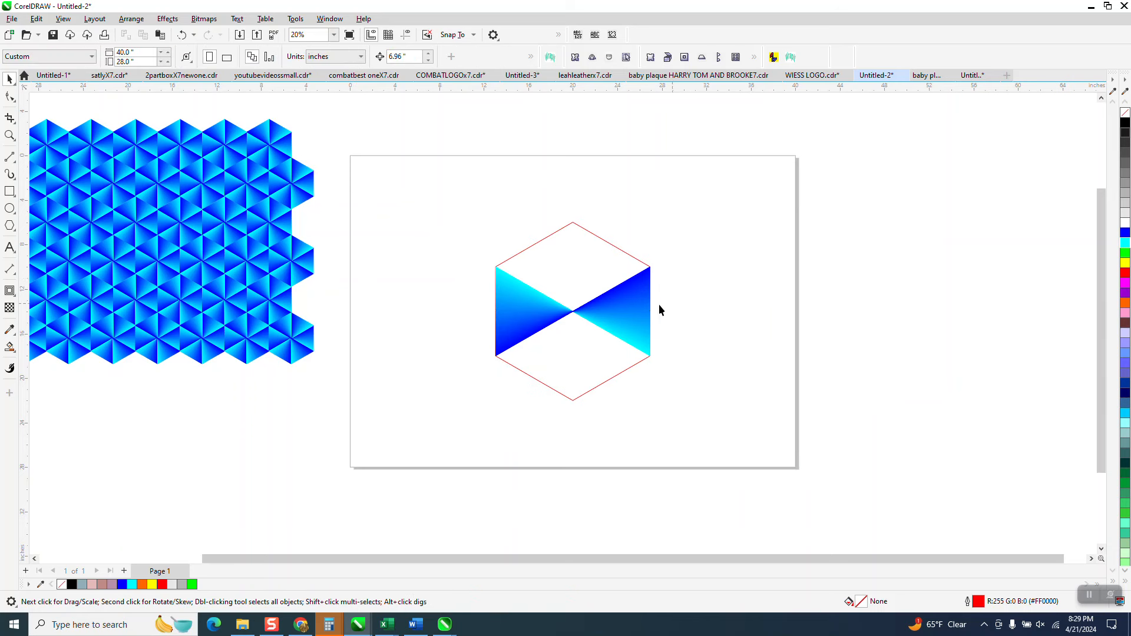
Open the Transform rotation settings for the blended bow-tie shape
left_click(629, 317)
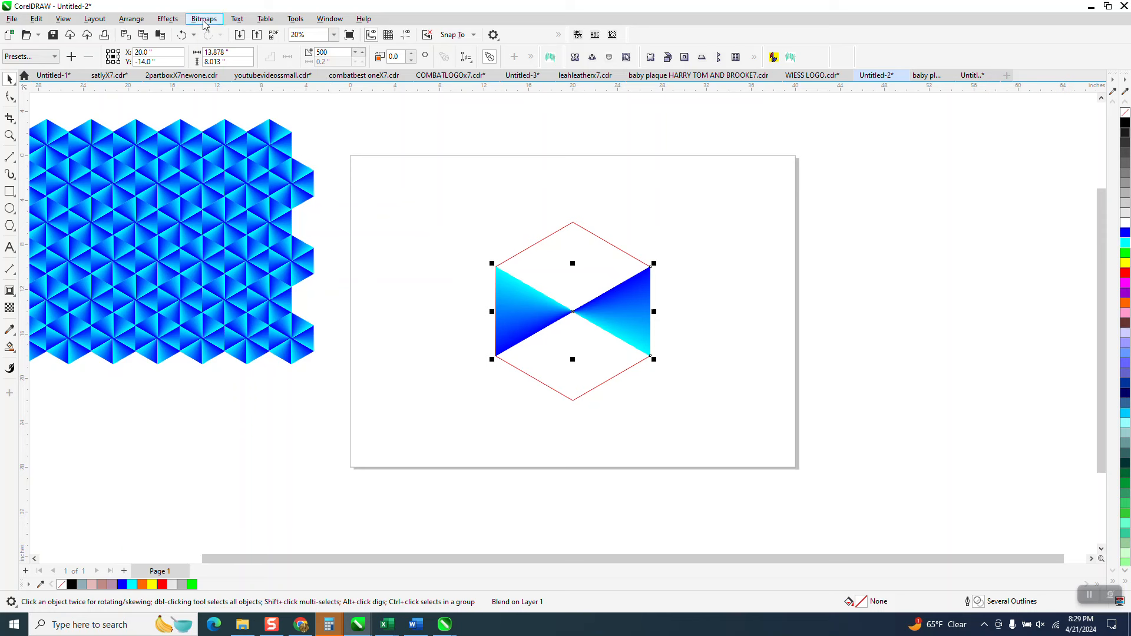
left_click(329, 19)
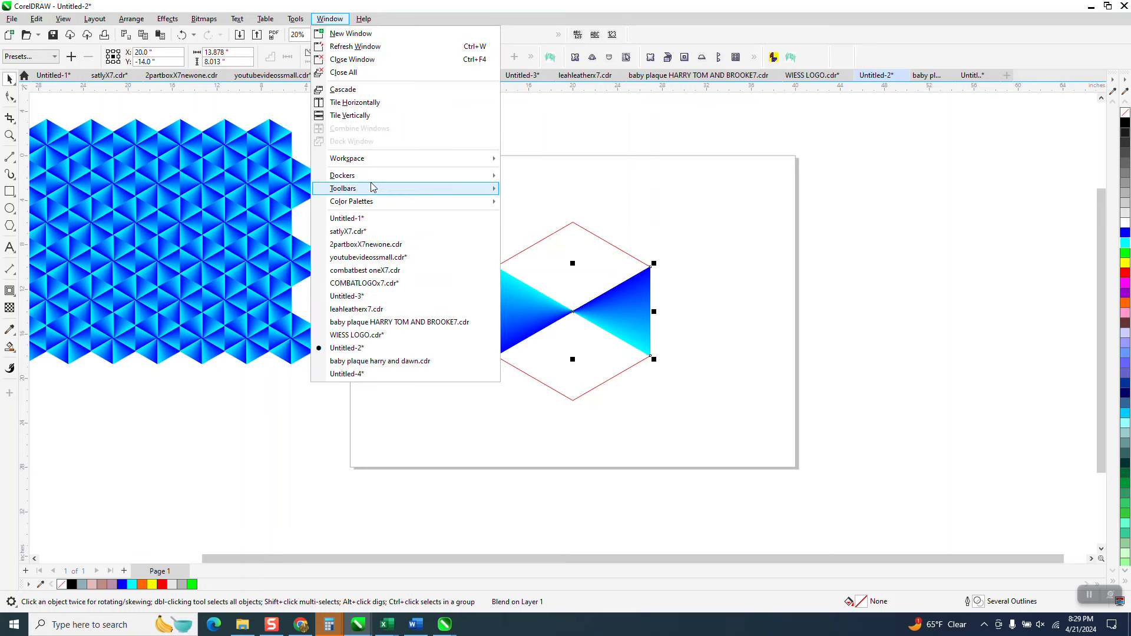
mouse_move(371, 176)
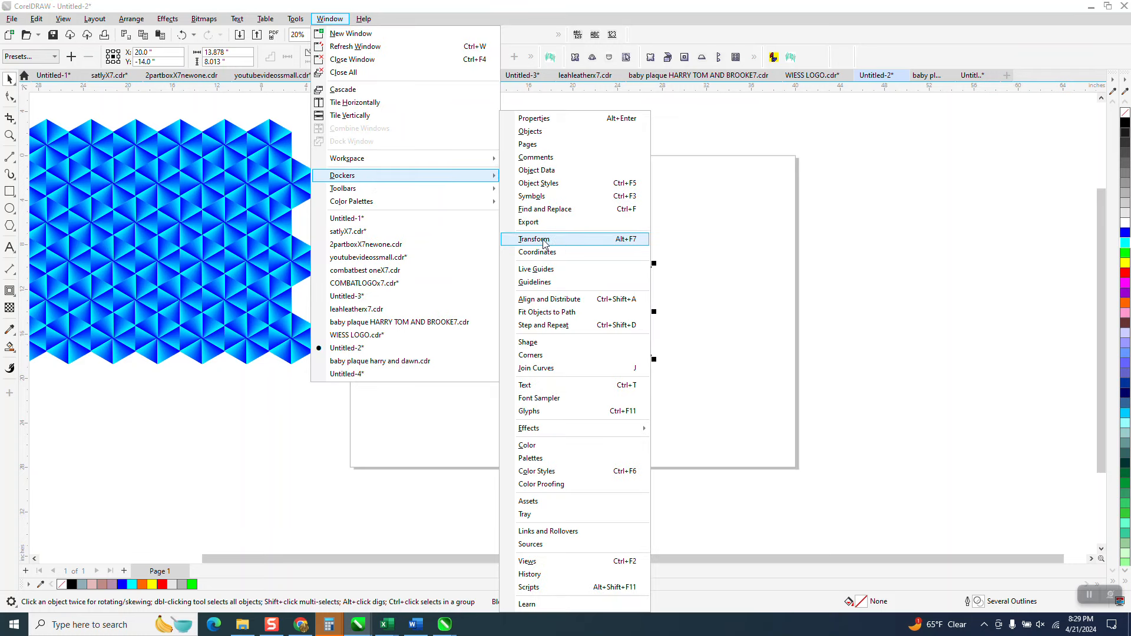
left_click(542, 240)
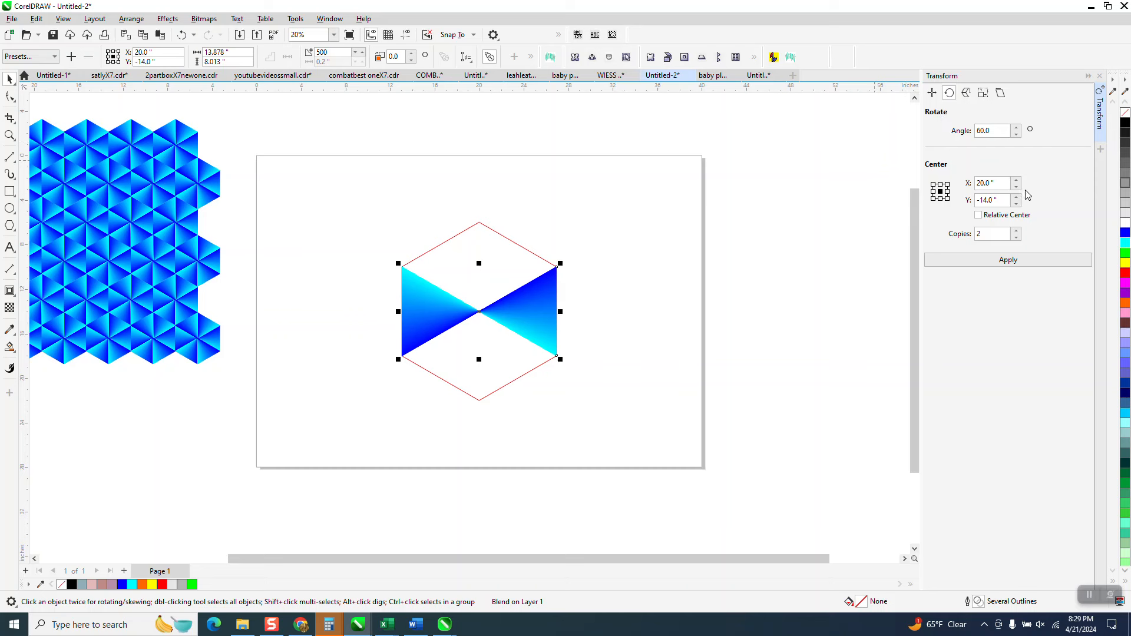
Try making two copies of the live blend rotated by 60 degrees, and undo them
left_click(1008, 261)
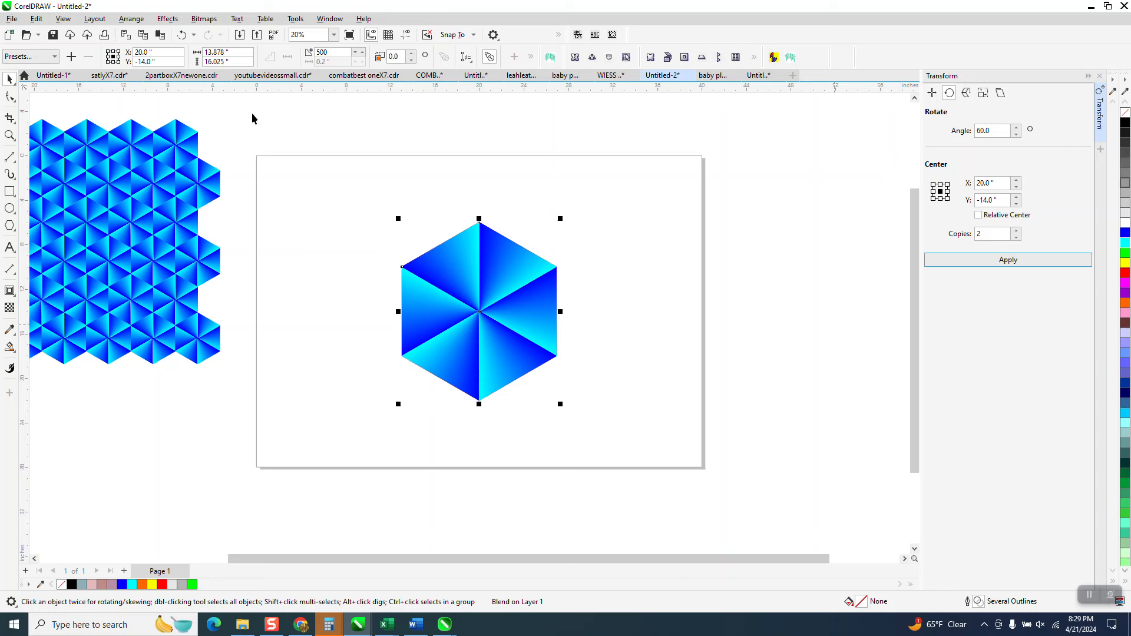
left_click(181, 35)
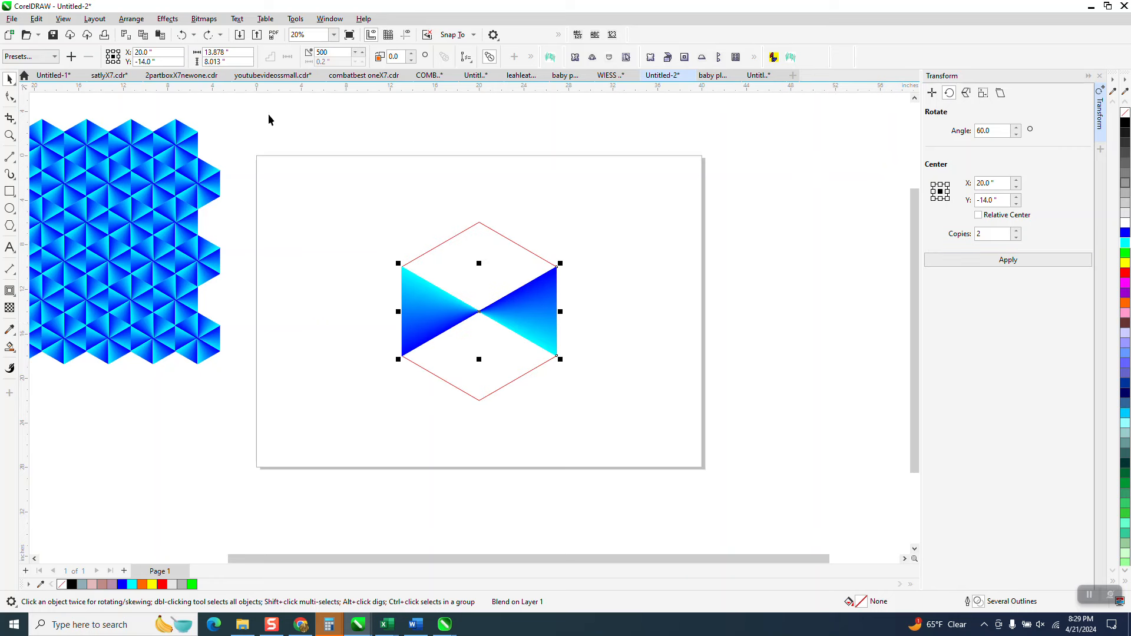
left_click(268, 117)
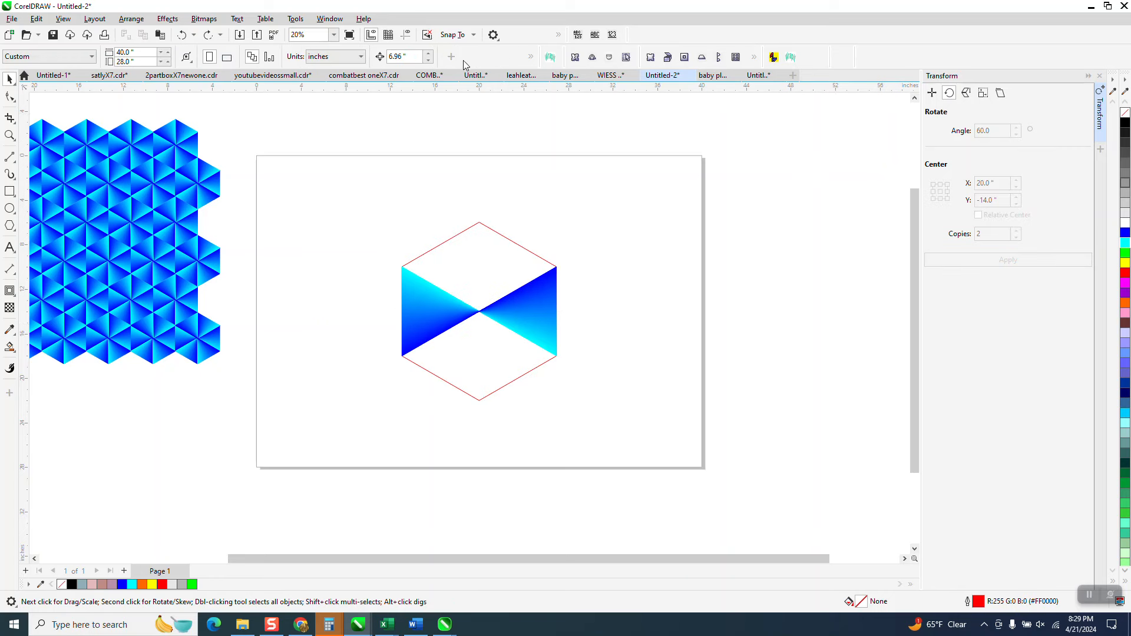
Try rotating the blended bow-tie shape freehand counterclockwise about its center, and undo the rotation
left_click(523, 294)
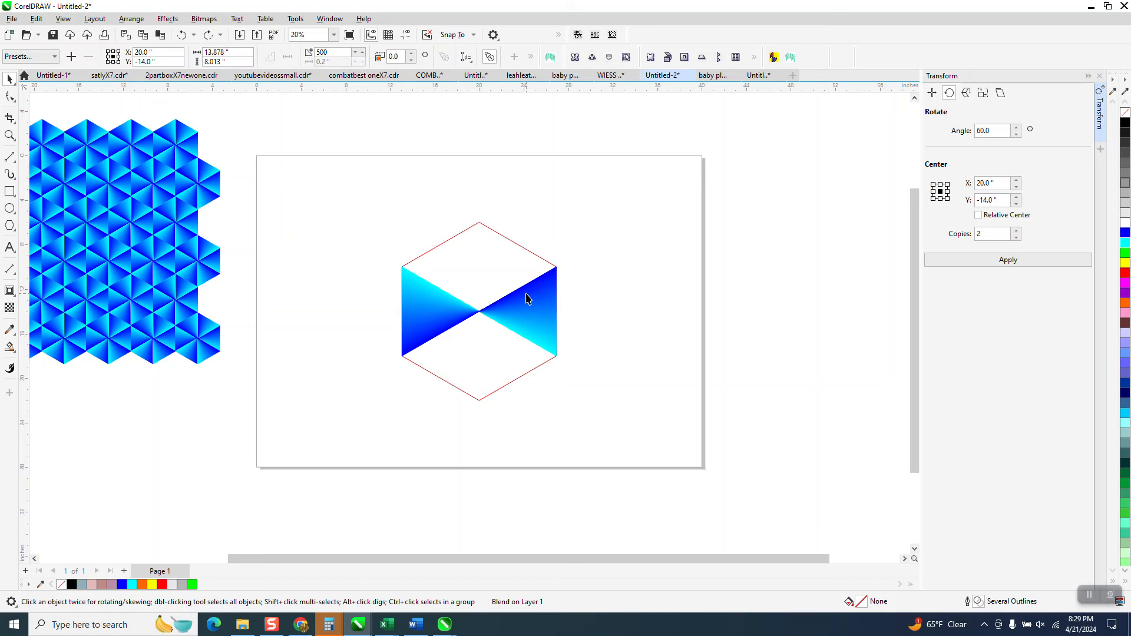
left_click_drag(558, 270, 518, 220)
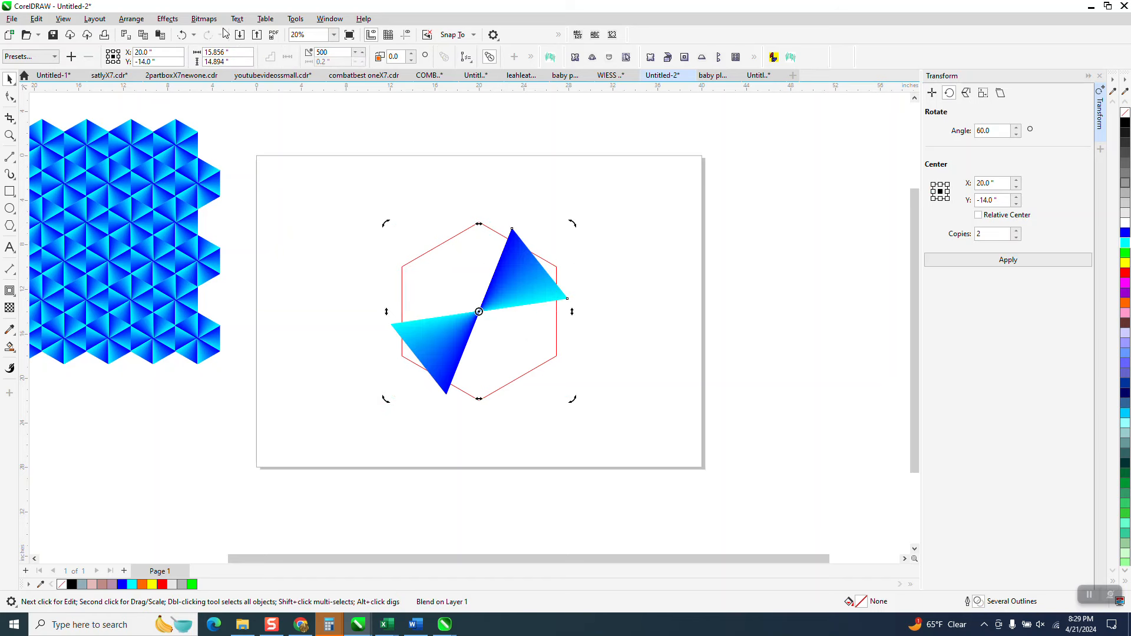
left_click(183, 35)
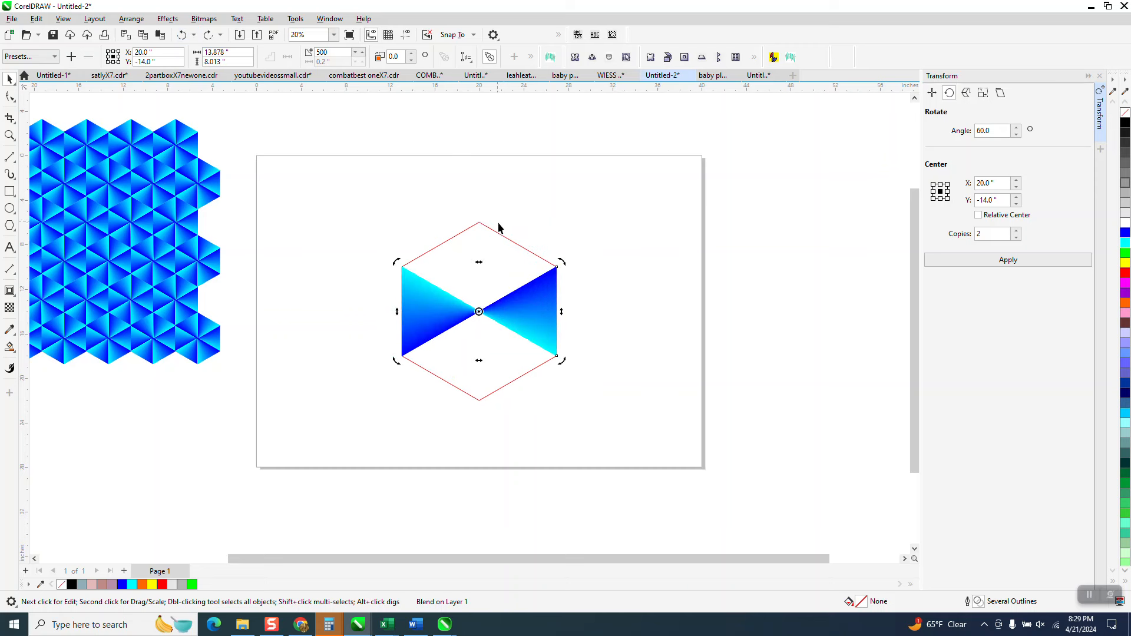
Nudge the hexagon outline to the right again, clear of the blended bow-tie shape
left_click(518, 244)
key("Right")
key("Right")
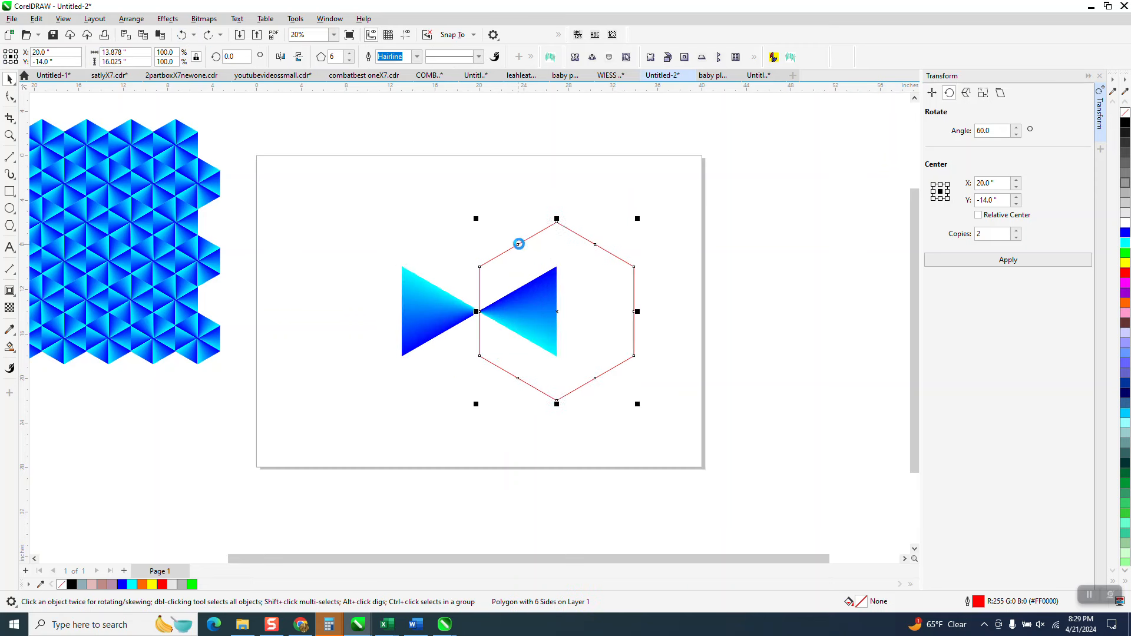
key("Right")
Try converting the blended bow-tie shape to a 300 dpi RGB Color (24-bit) bitmap with a transparent background, and undo the conversion
left_click_drag(373, 232, 589, 400)
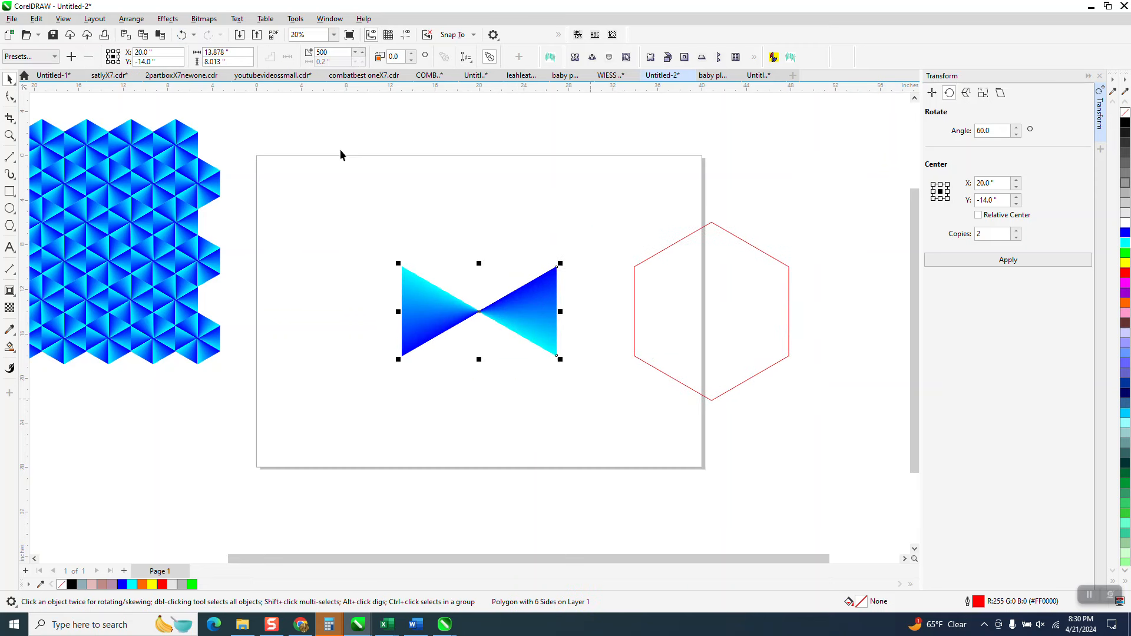
left_click(212, 20)
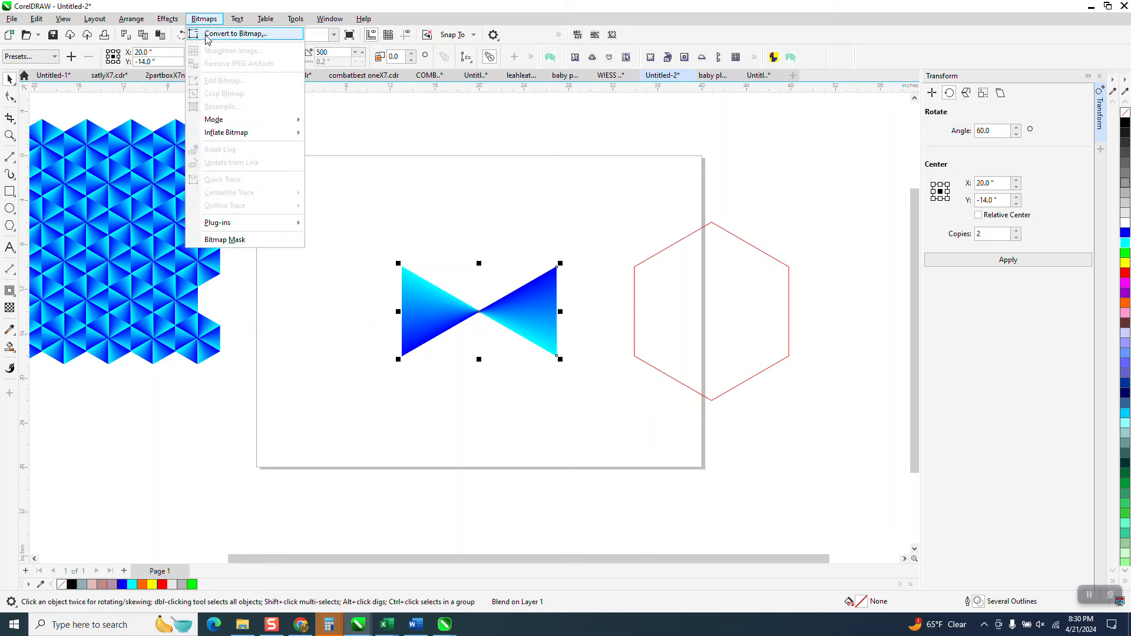
left_click(234, 34)
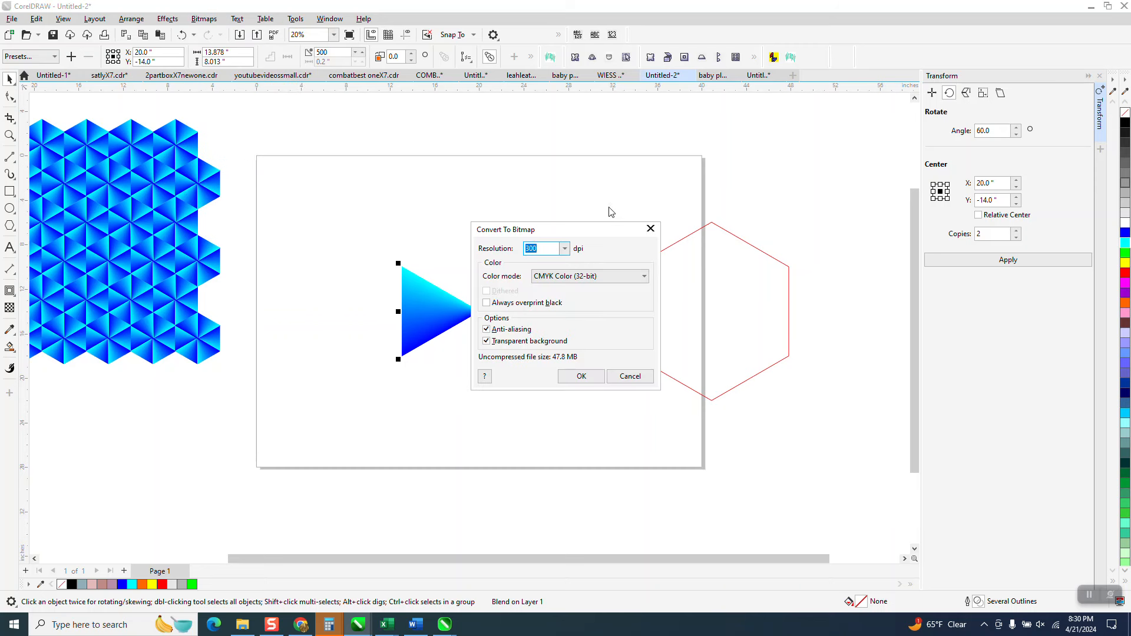
left_click(644, 277)
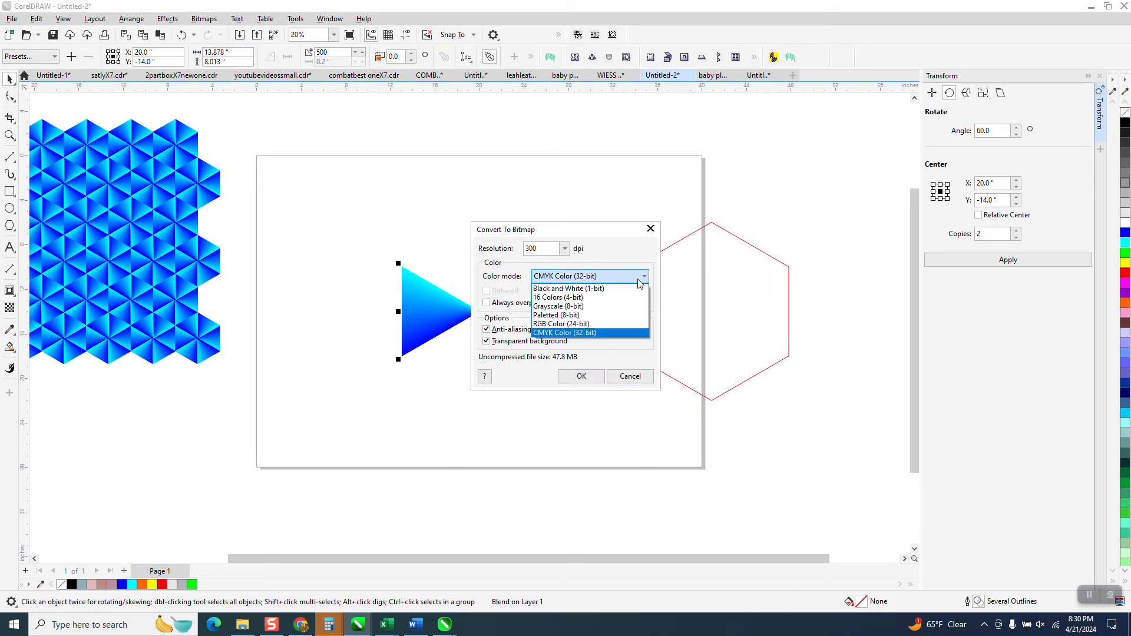
left_click(568, 324)
left_click(582, 376)
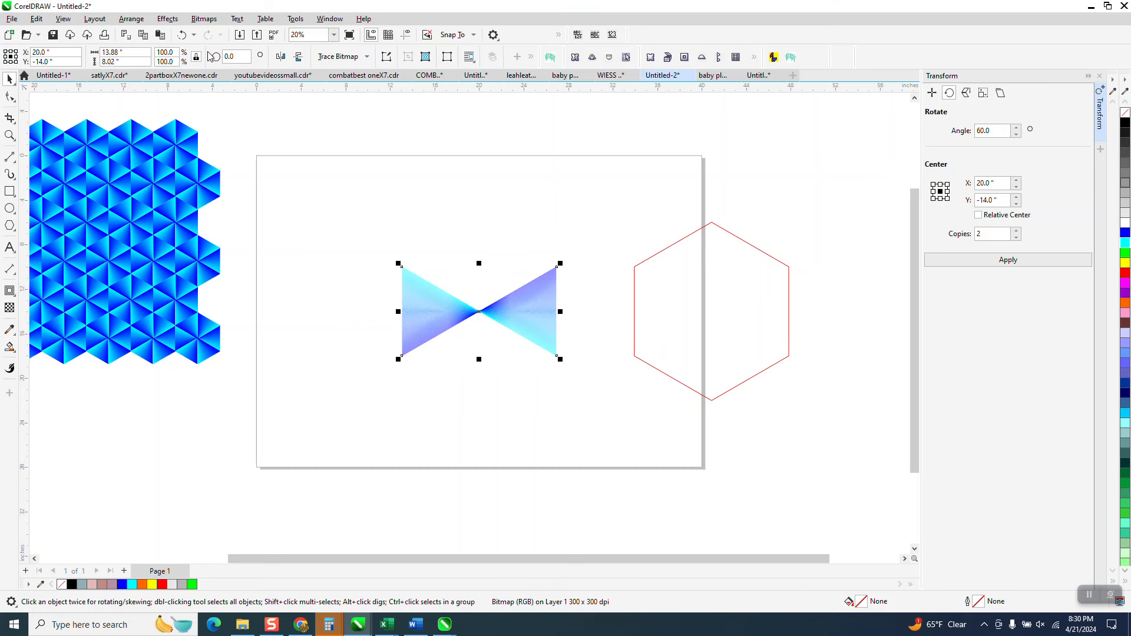
left_click(182, 35)
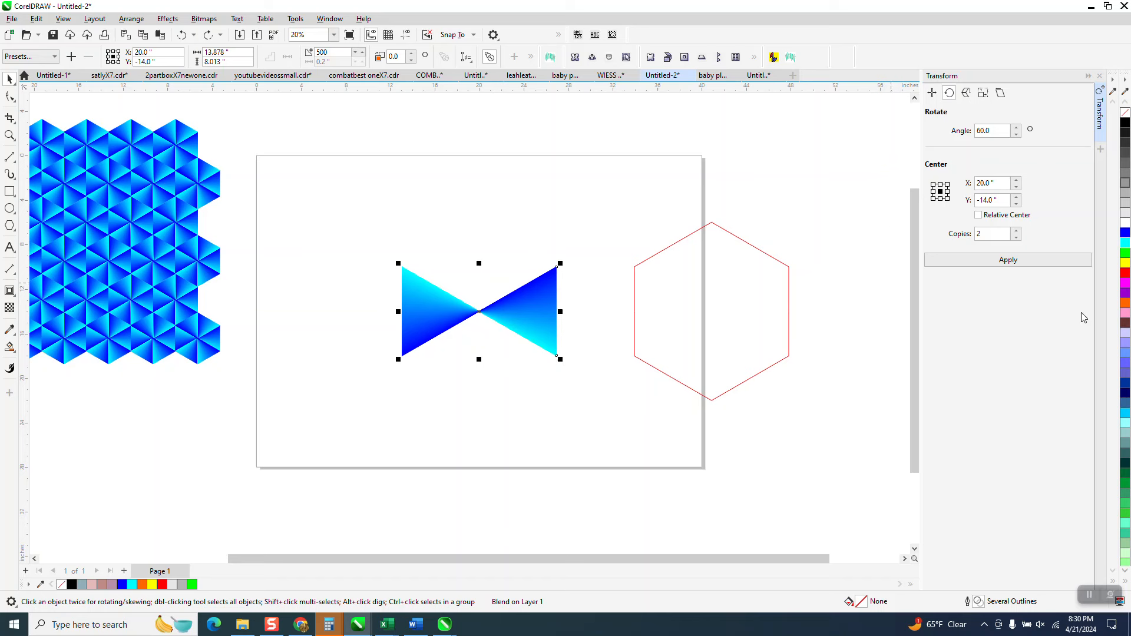
Make two copies of the blended bow-tie shape rotated by 60 degrees, and delete the hexagon outline
left_click(1017, 268)
left_click_drag(610, 210, 855, 429)
key("Delete")
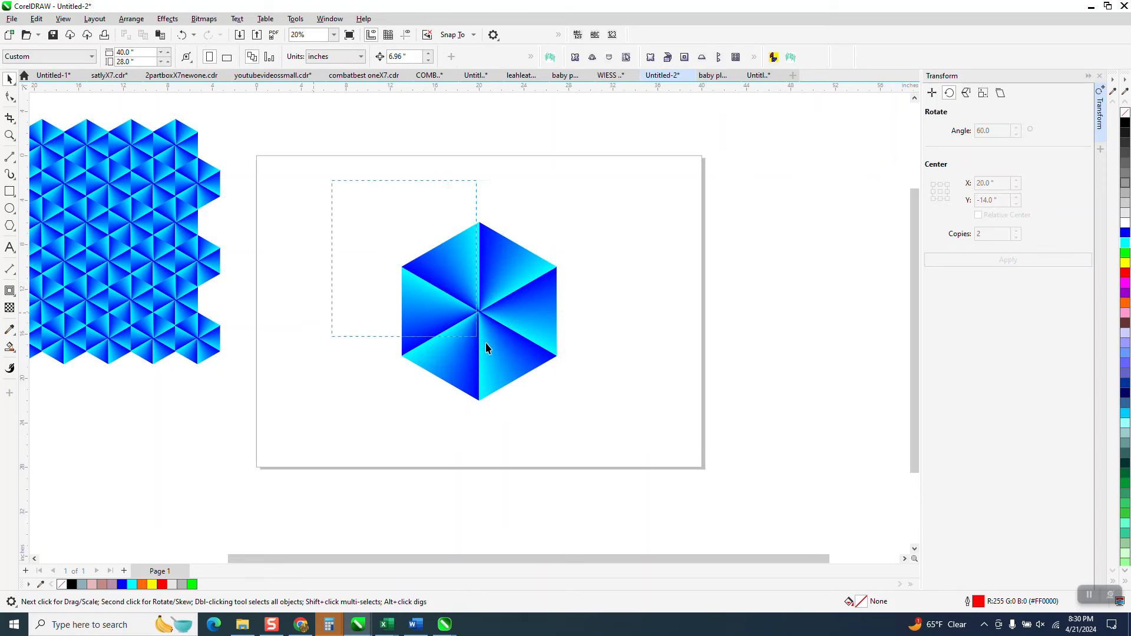
Group all the pieces of the gradient hexagon and set the group's width to 4 inches
left_click_drag(620, 425, 620, 427)
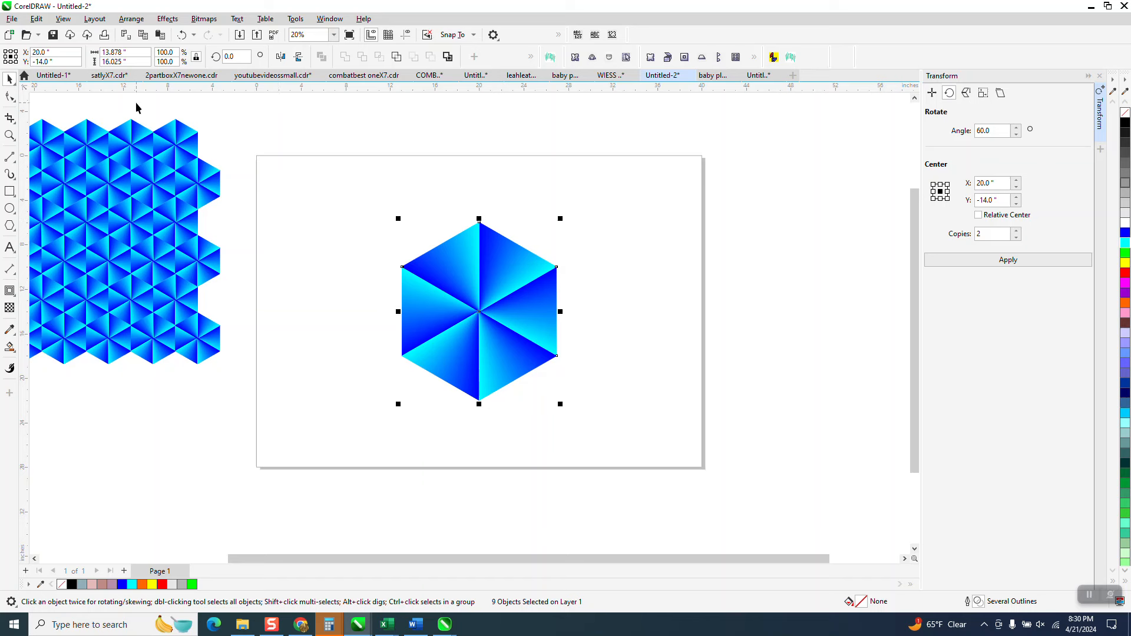
key("ctrl+g")
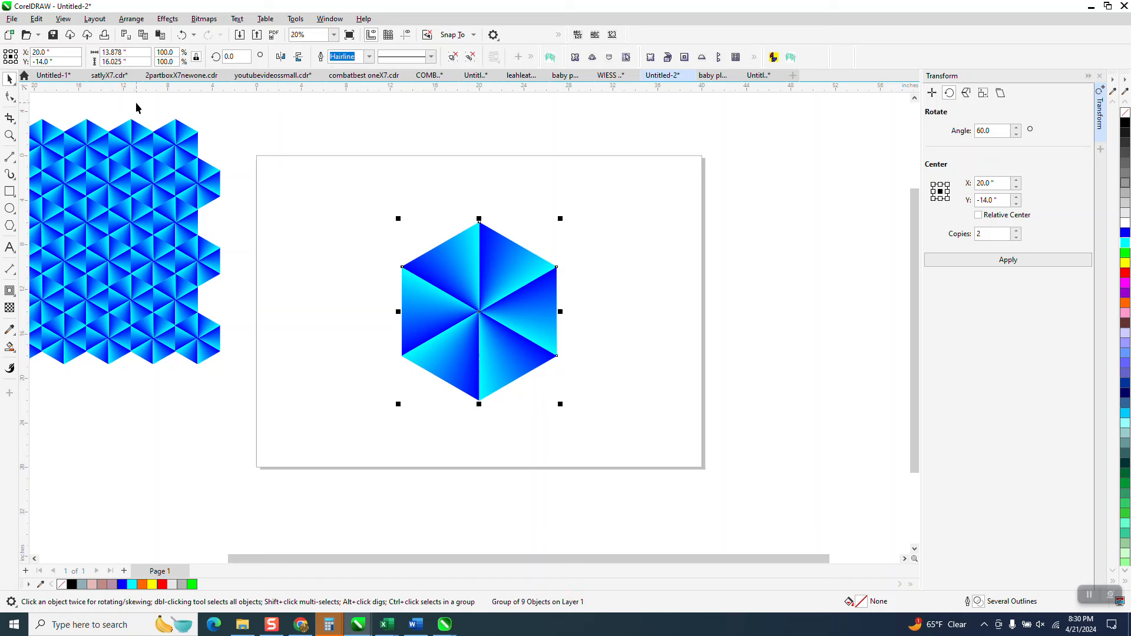
left_click(124, 52)
type("4")
key("Return")
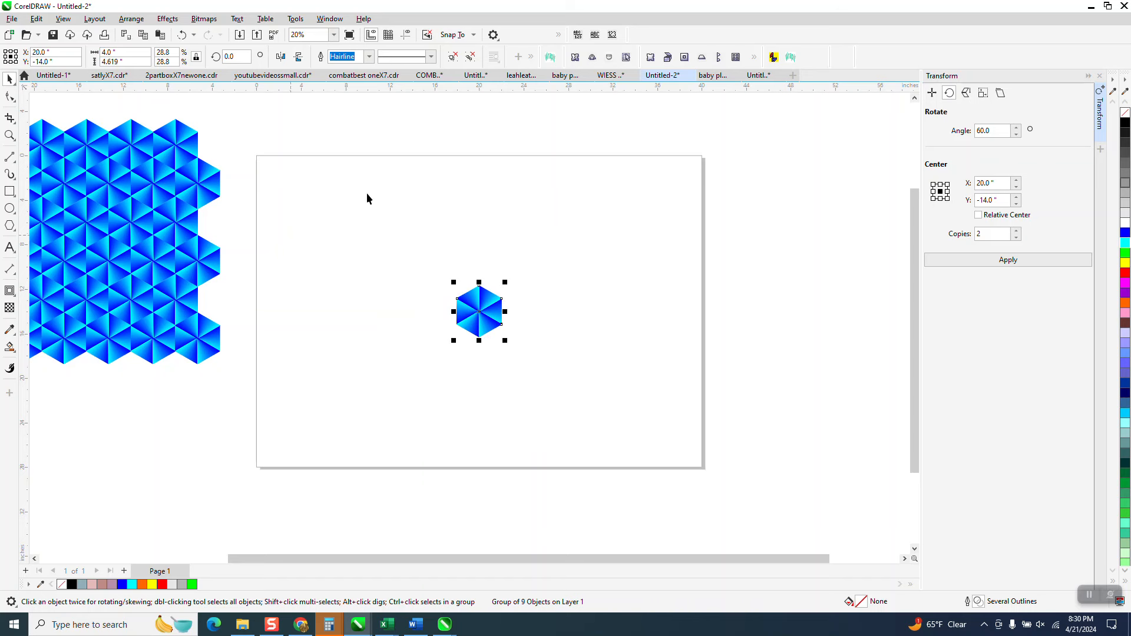
Move the small hexagon toward the page's upper left and duplicate it rightward in 4-inch steps into a row of eight
left_click(442, 139)
type("4")
left_click_drag(488, 317, 375, 236)
key("ctrl+d")
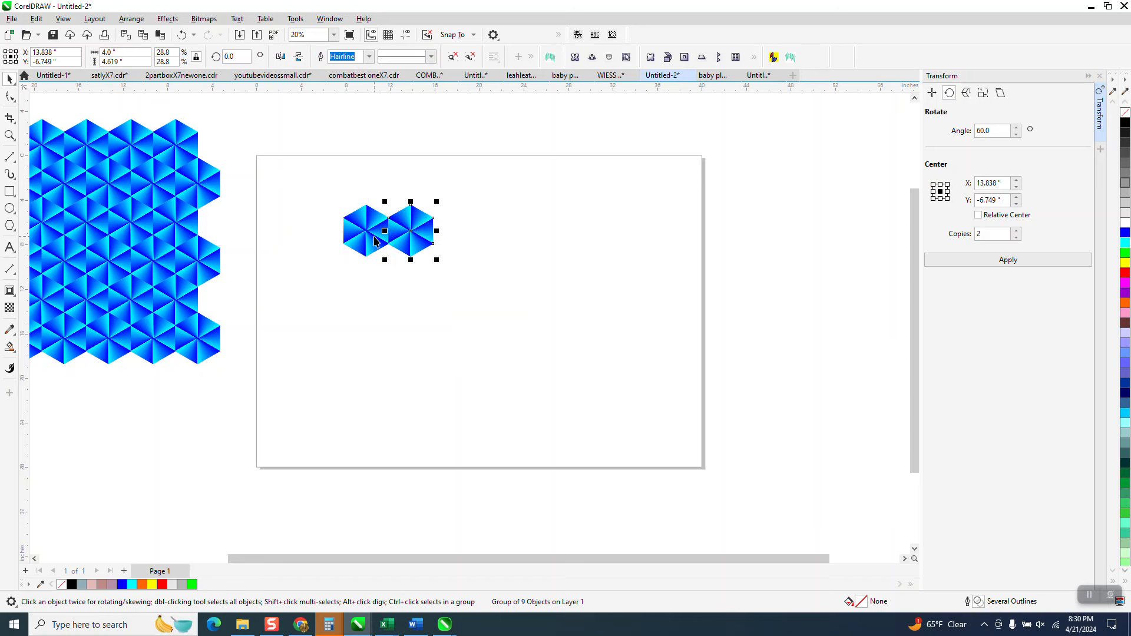
key("ctrl+d")
key("ctrl+d")
key("ctrl+d")
key("ctrl+d")
key("ctrl+d")
key("ctrl+d")
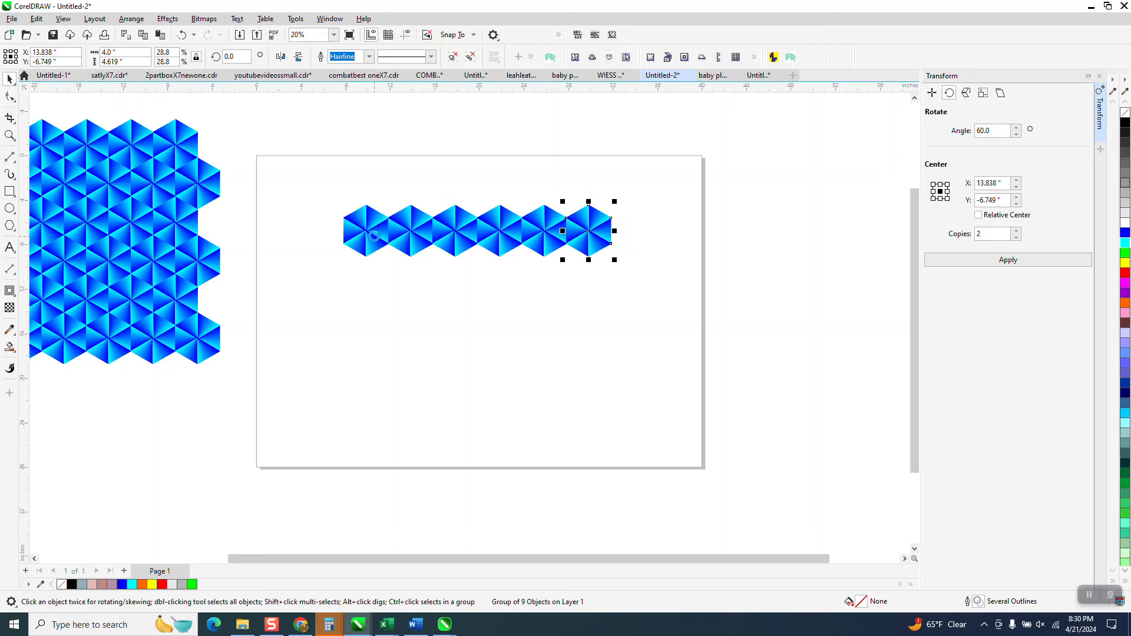
Group the row of eight hexagons and move it left so it sits within the page
left_click_drag(322, 175, 726, 325)
key("ctrl+g")
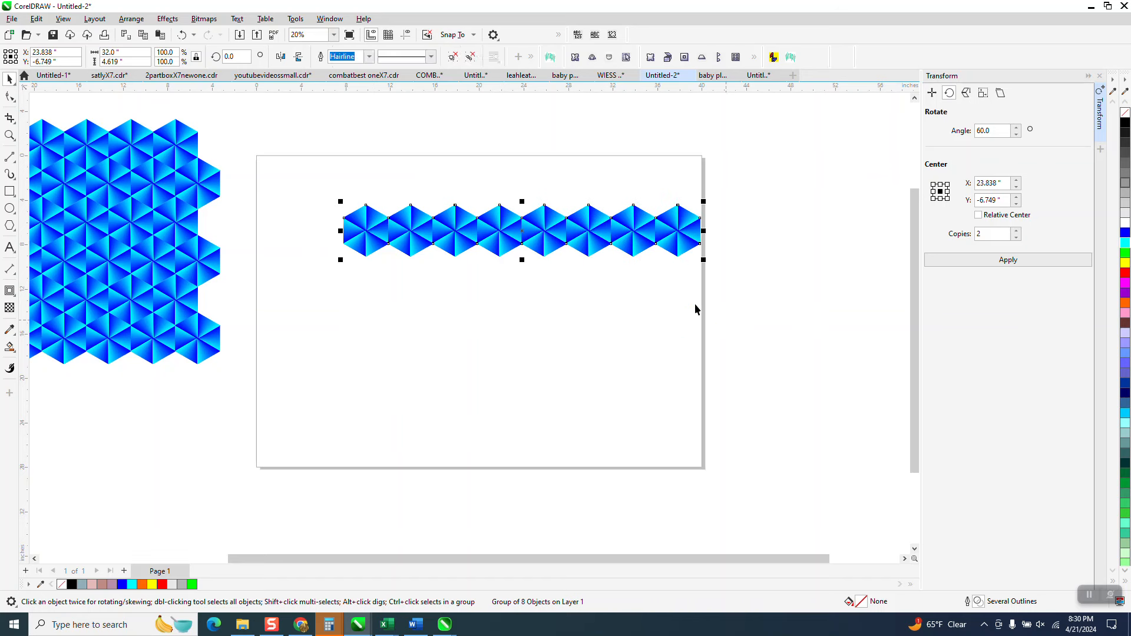
mouse_move(576, 243)
left_mouse_down()
mouse_move(480, 247)
mouse_move(557, 243)
left_mouse_up()
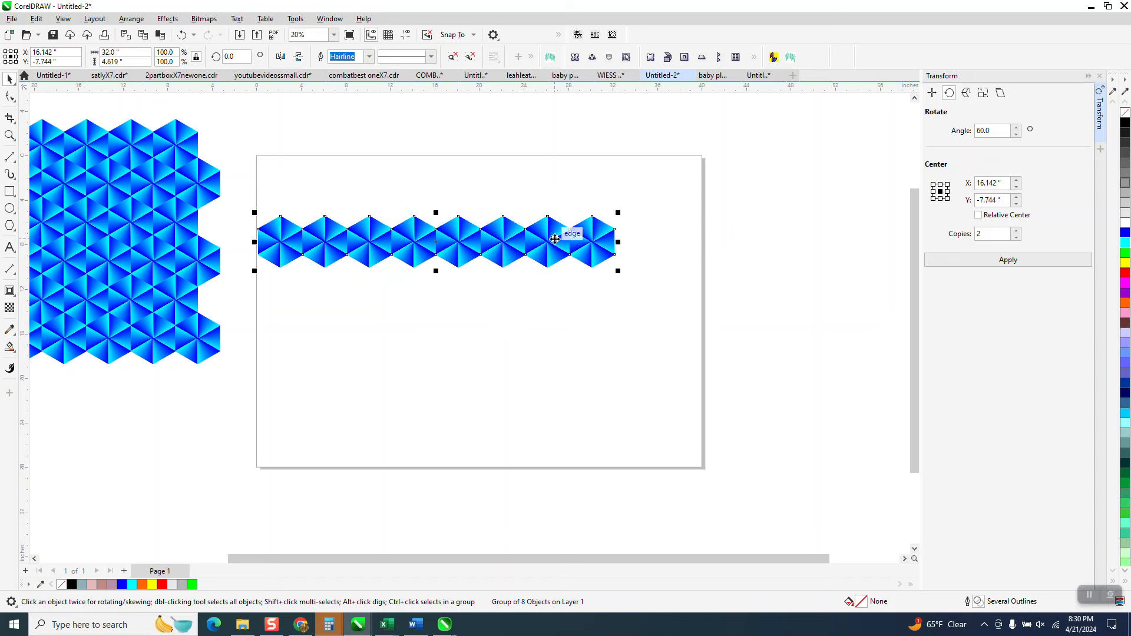
left_click_drag(494, 246, 520, 247)
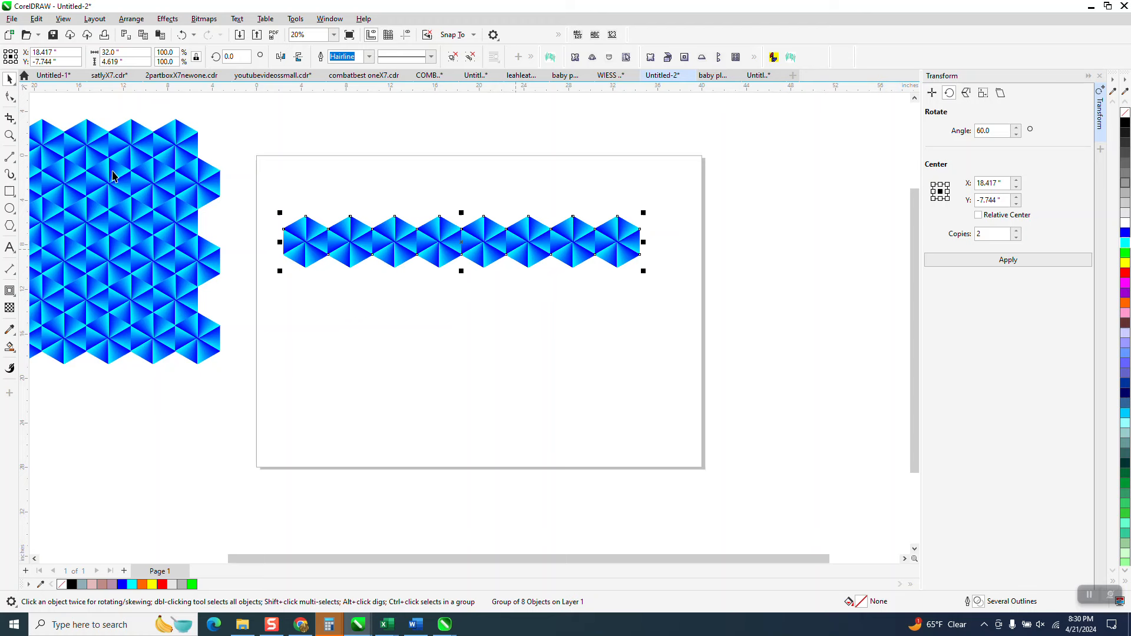
Place a copy of the hexagon row below the original, offset right by half a hexagon to interlock with it
left_click(9, 136)
left_click_drag(220, 193, 820, 356)
left_click(9, 79)
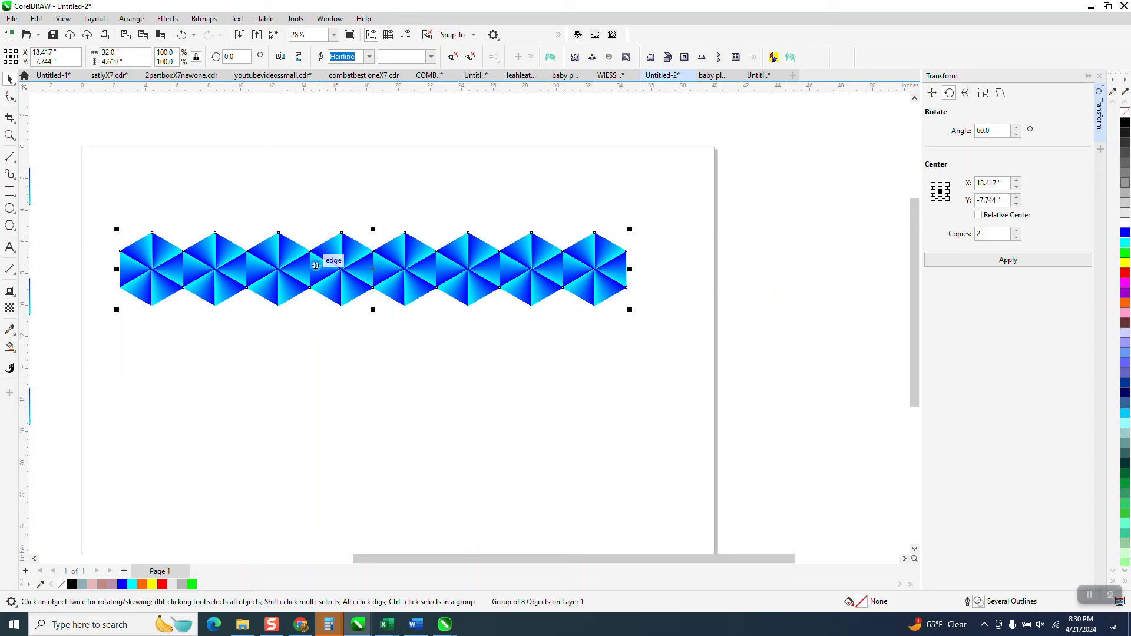
left_click_drag(344, 246, 374, 311)
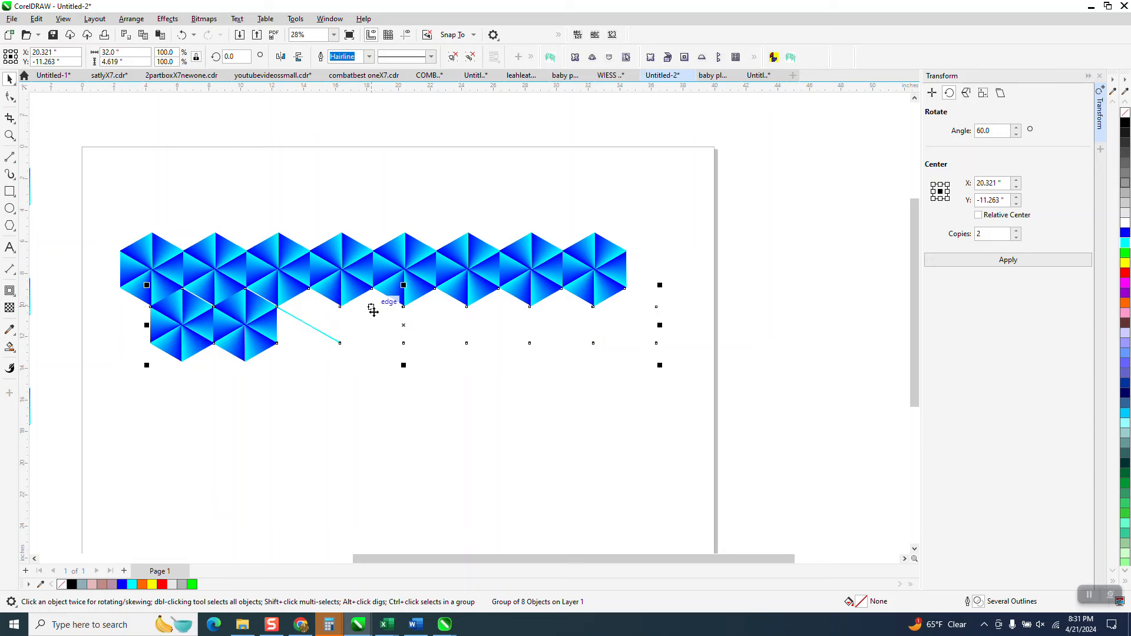
Set the nudge distance to 0.001 inches and nudge the lower hexagon row to the right in fine steps
left_click(10, 136)
left_click_drag(287, 261, 436, 373)
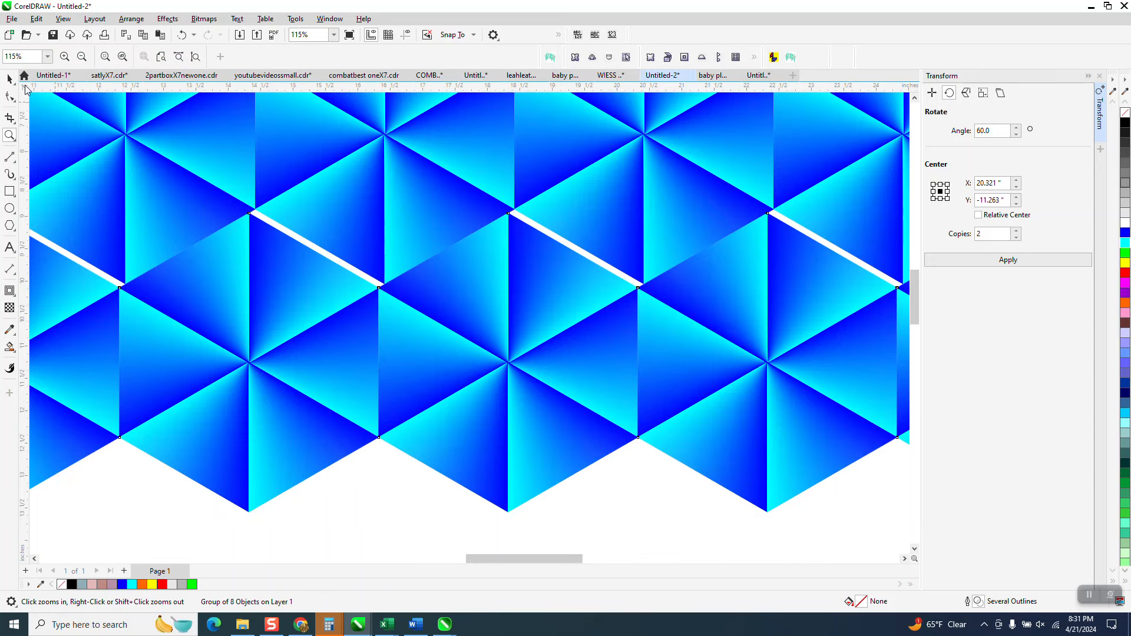
left_click(9, 78)
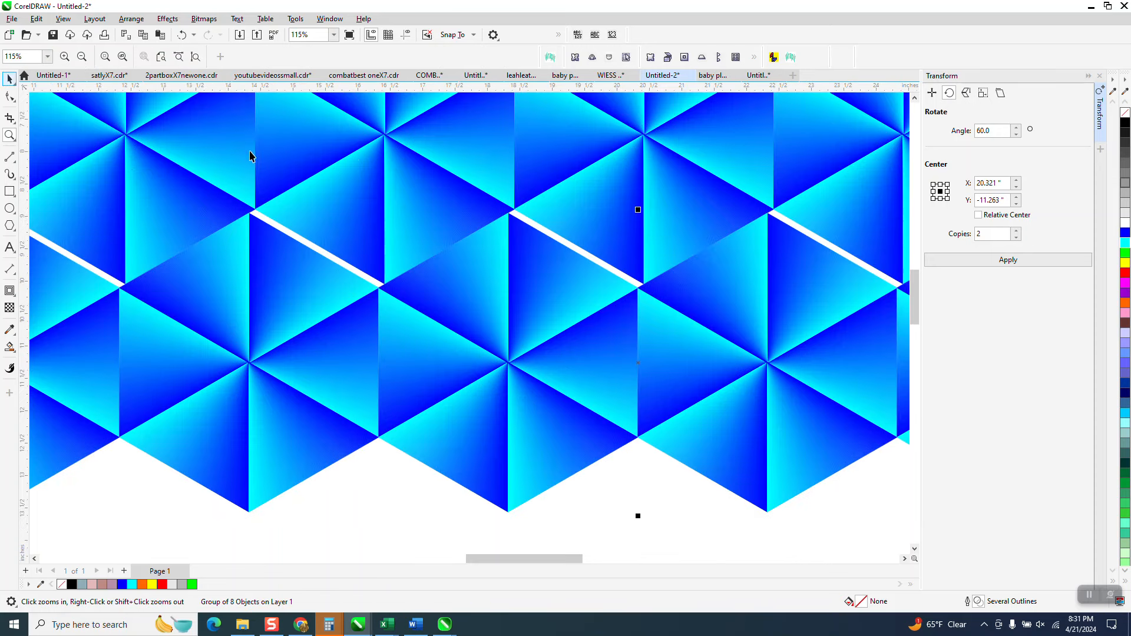
left_click(639, 518)
type(".001")
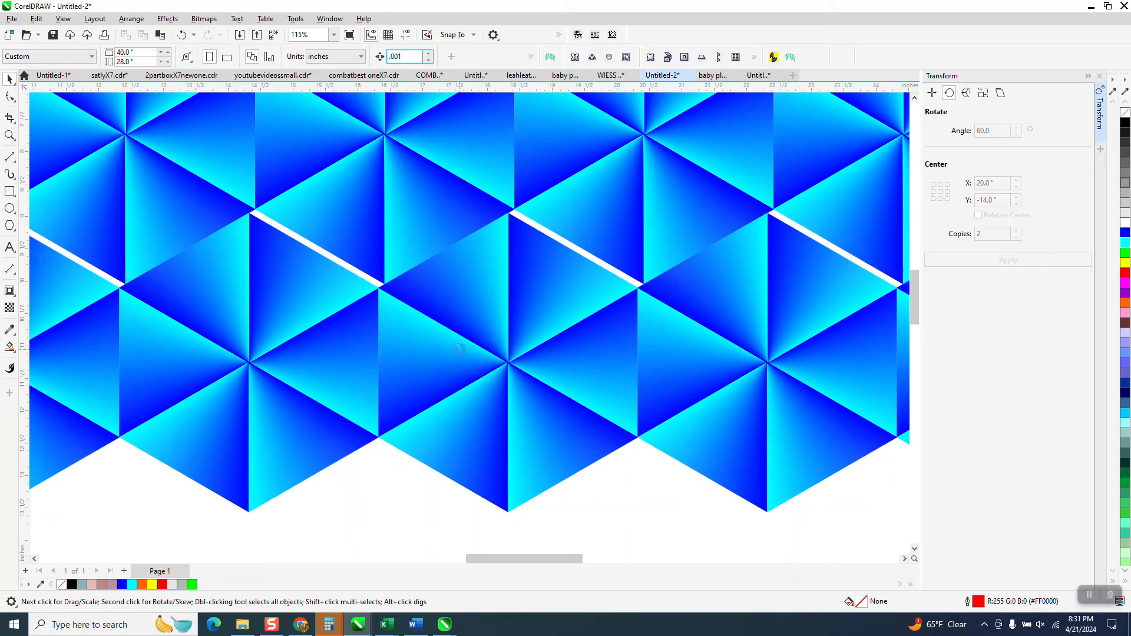
left_click(460, 349)
key("Right")
key("Right")
key("Right")
key("Right")
key("Right")
key("Right")
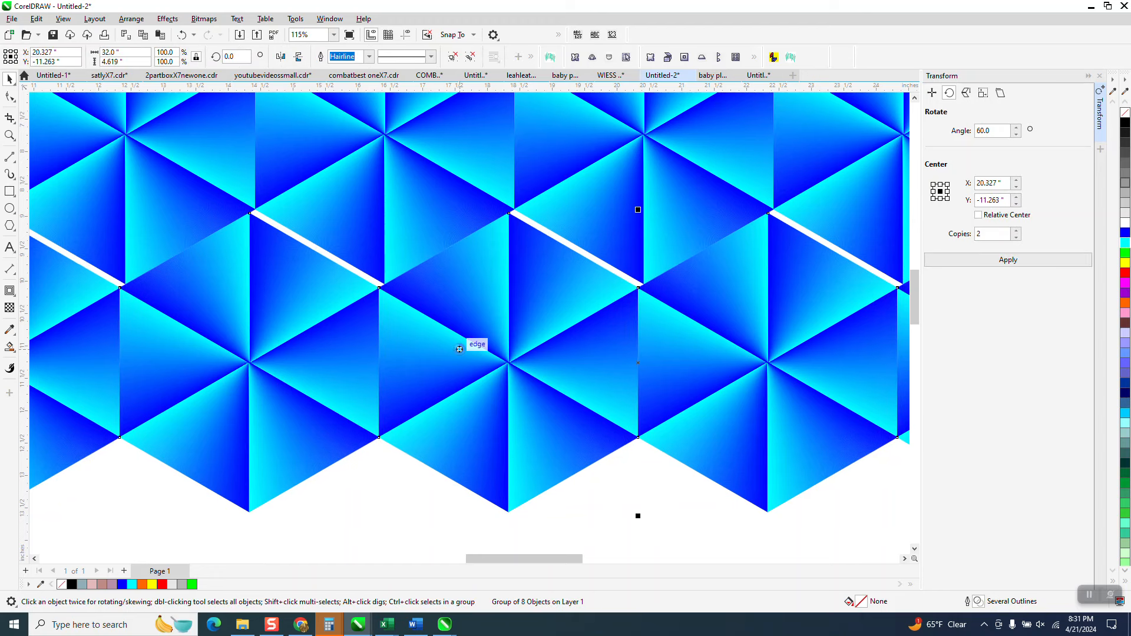
key("Right")
key("Right")
key("Right")
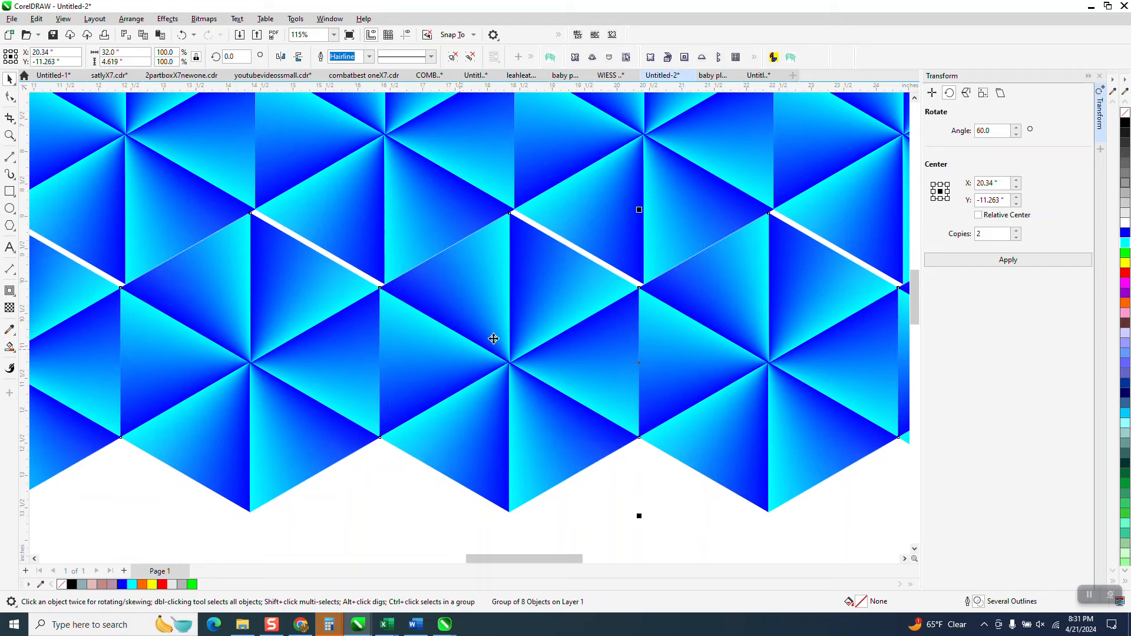
Snap a corner of the lower hexagon row to the matching corner of the upper row to close the gaps
left_click_drag(328, 293, 260, 210)
scroll(514, 265, "down", 3)
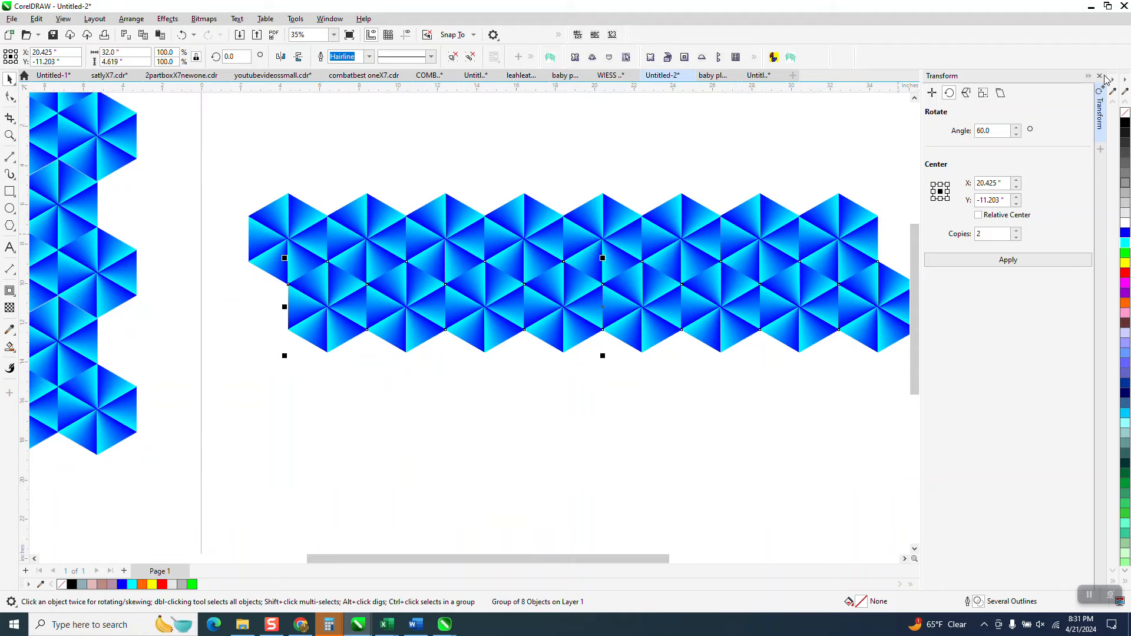
Close the Transform settings and delete the earlier tiled hexagon sample pattern, keeping the two new rows
left_click(1104, 73)
scroll(306, 181, "down", 1)
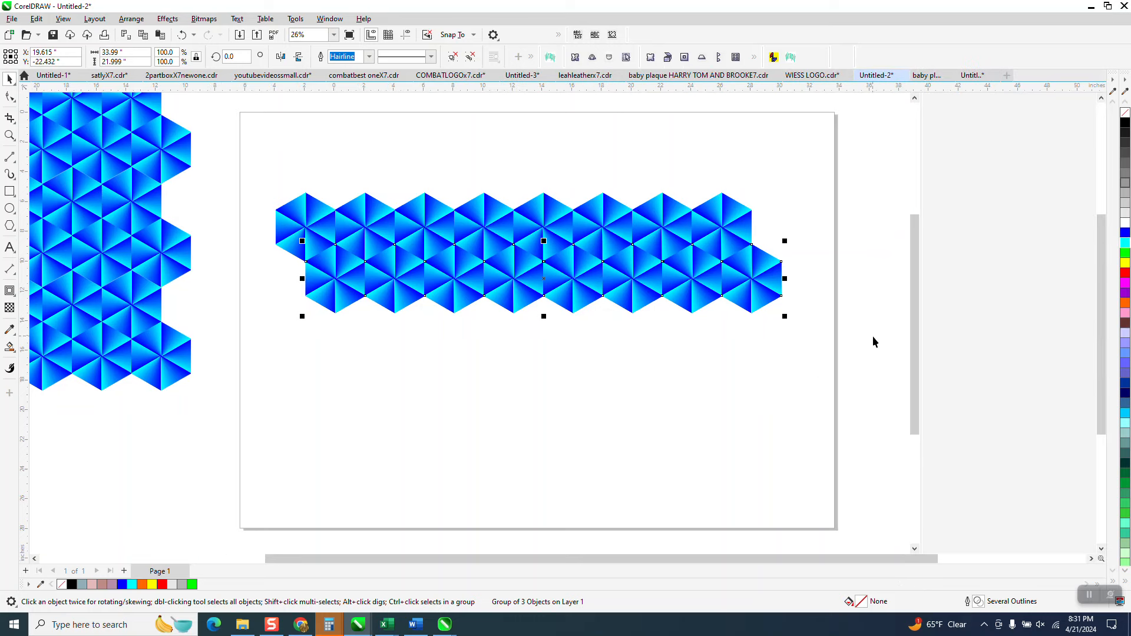
left_click(834, 228)
scroll(517, 195, "down", 1)
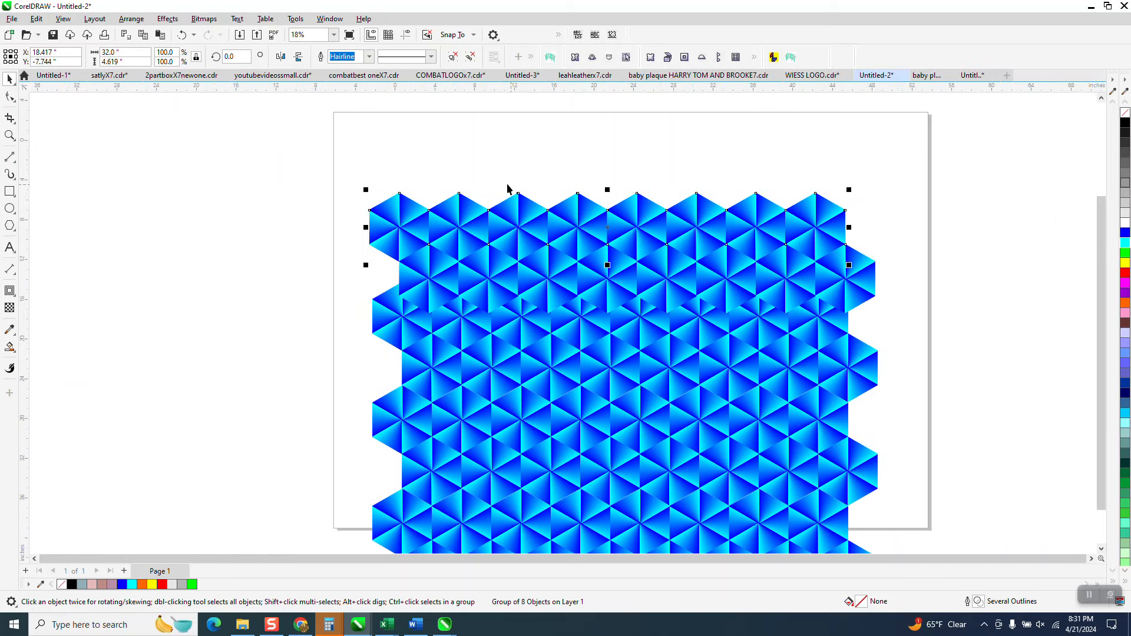
scroll(575, 224, "down", 1)
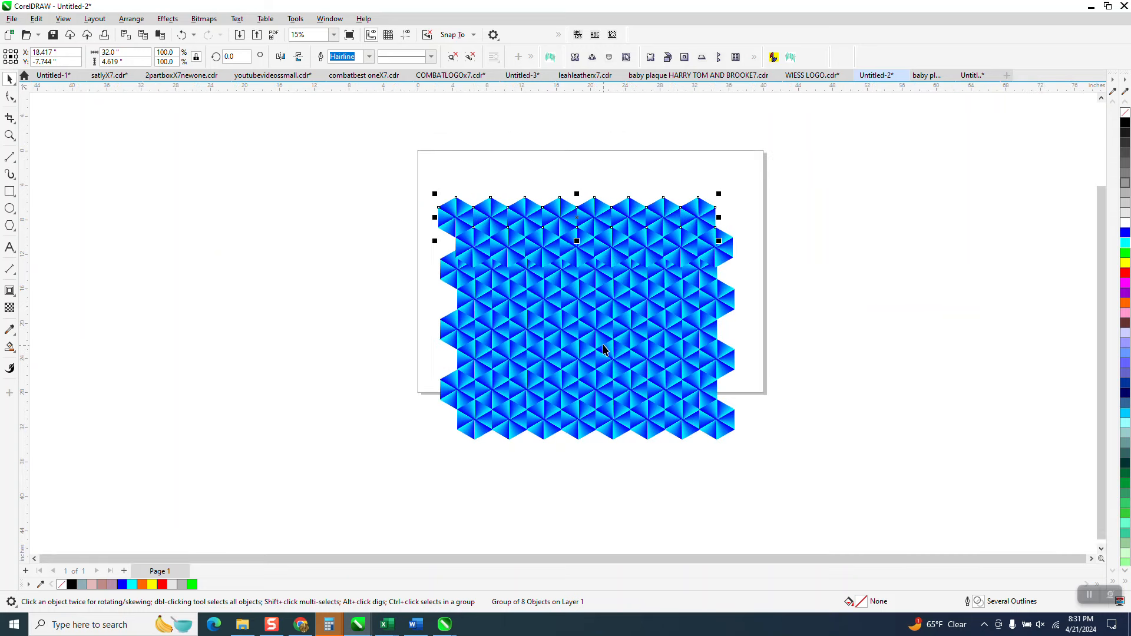
left_click(603, 349)
left_click_drag(604, 345, 230, 241)
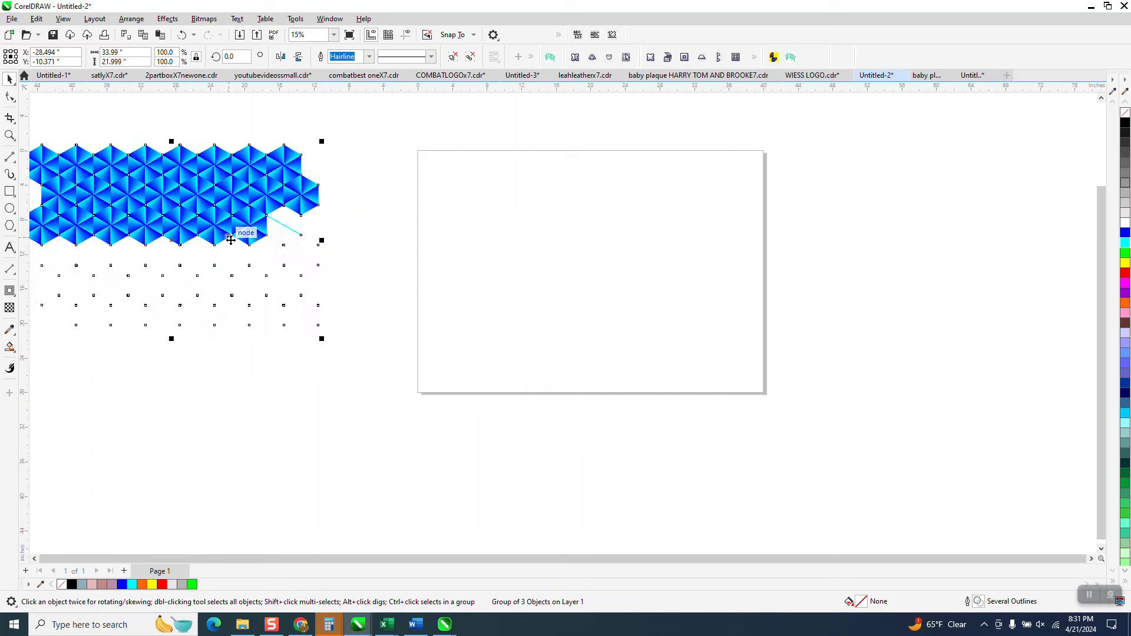
key("Delete")
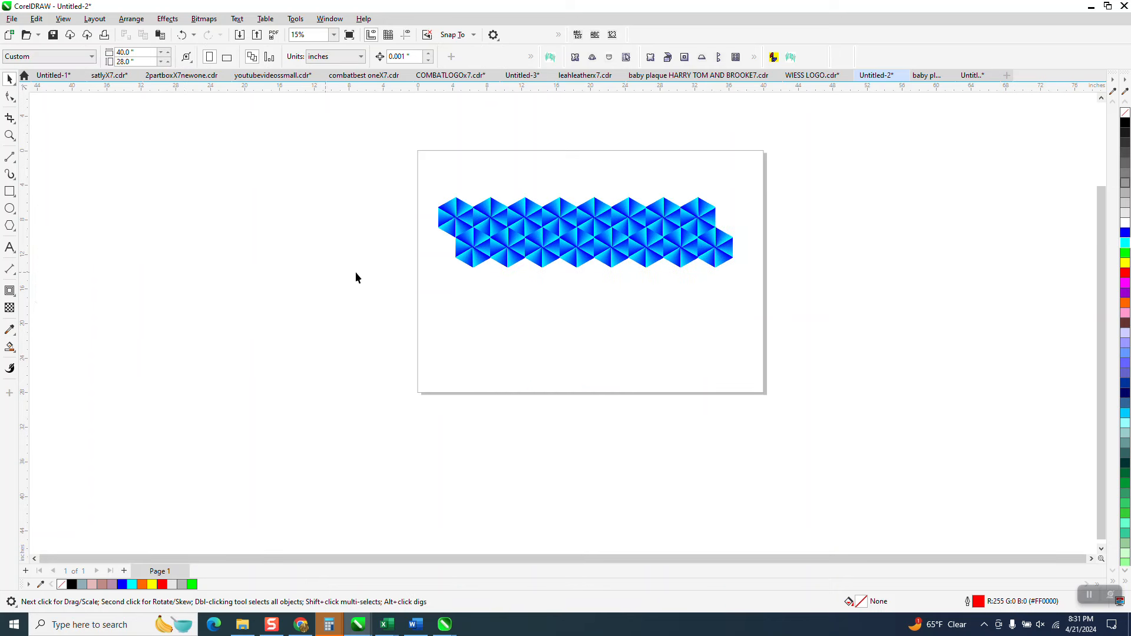
Group the two interlocked hexagon rows together
left_click(456, 212)
left_click_drag(416, 170, 794, 320)
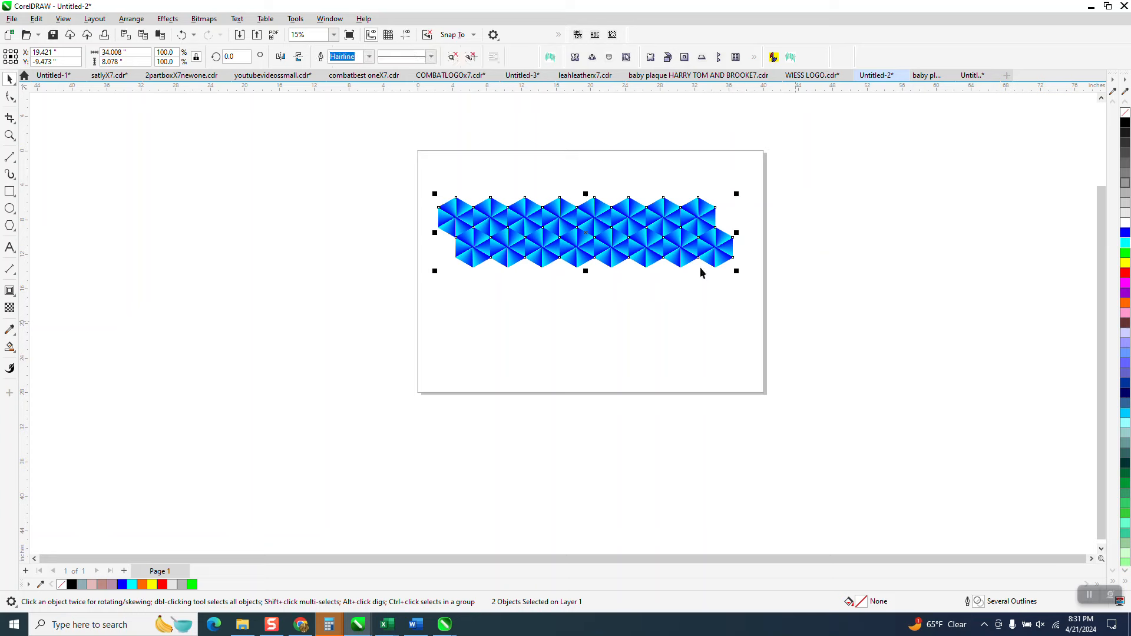
key("ctrl+g")
Measure the vertical repeat distance between matching hexagon corners with a vertical dimension line, and delete the dimension
left_click(9, 136)
left_click_drag(436, 197, 550, 286)
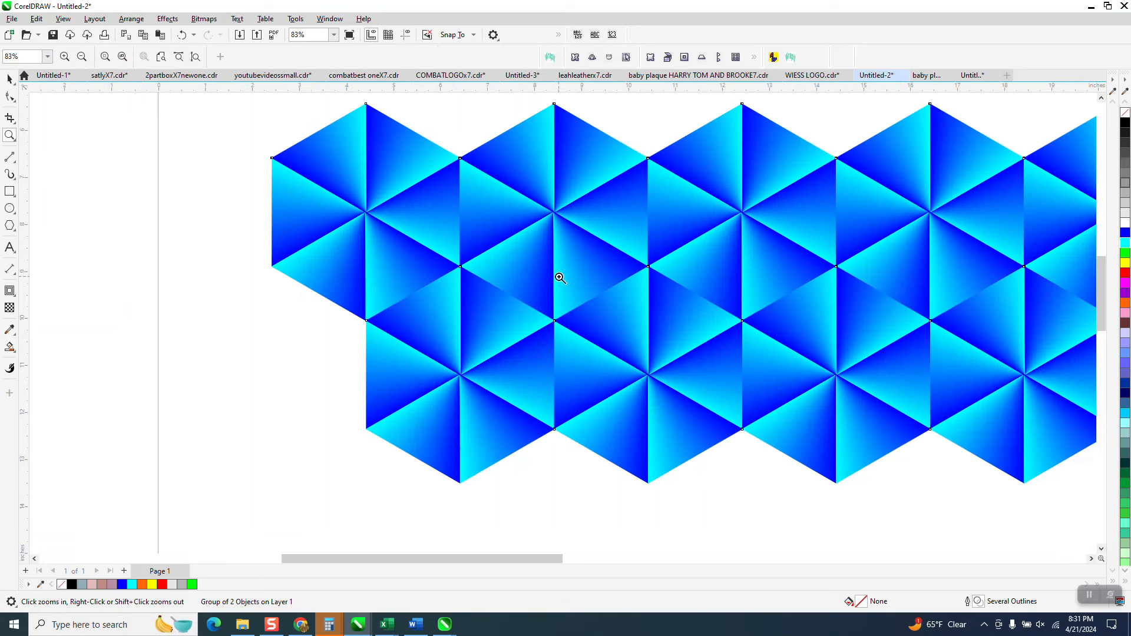
left_click(17, 277)
left_click(61, 282)
left_click_drag(554, 429, 557, 101)
left_click(557, 114)
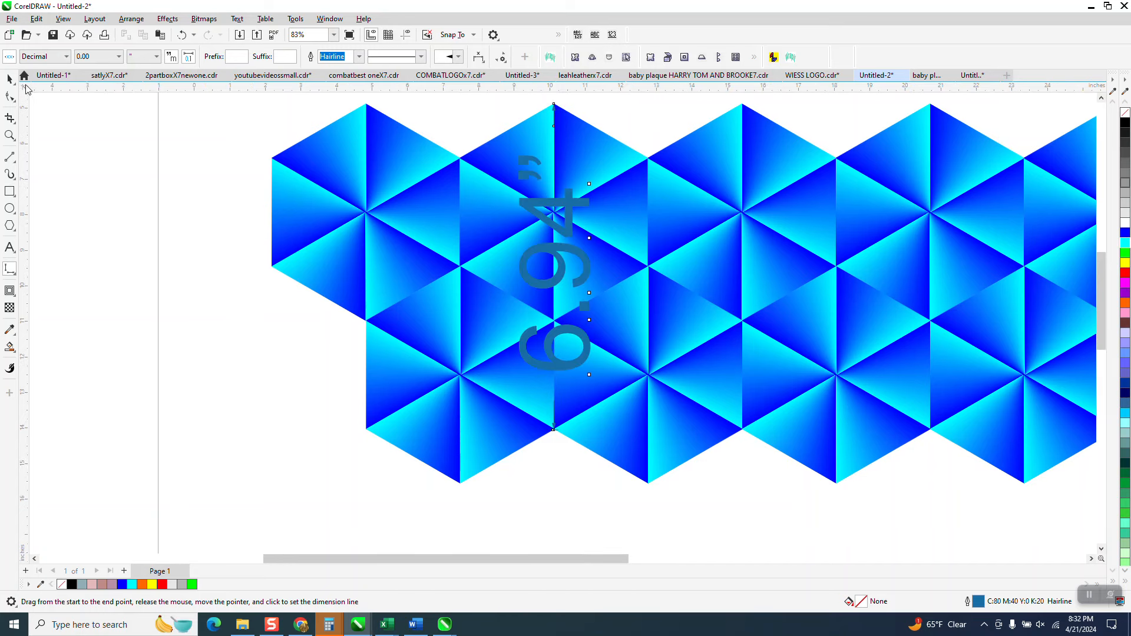
scroll(307, 132, "down", 1)
key("space")
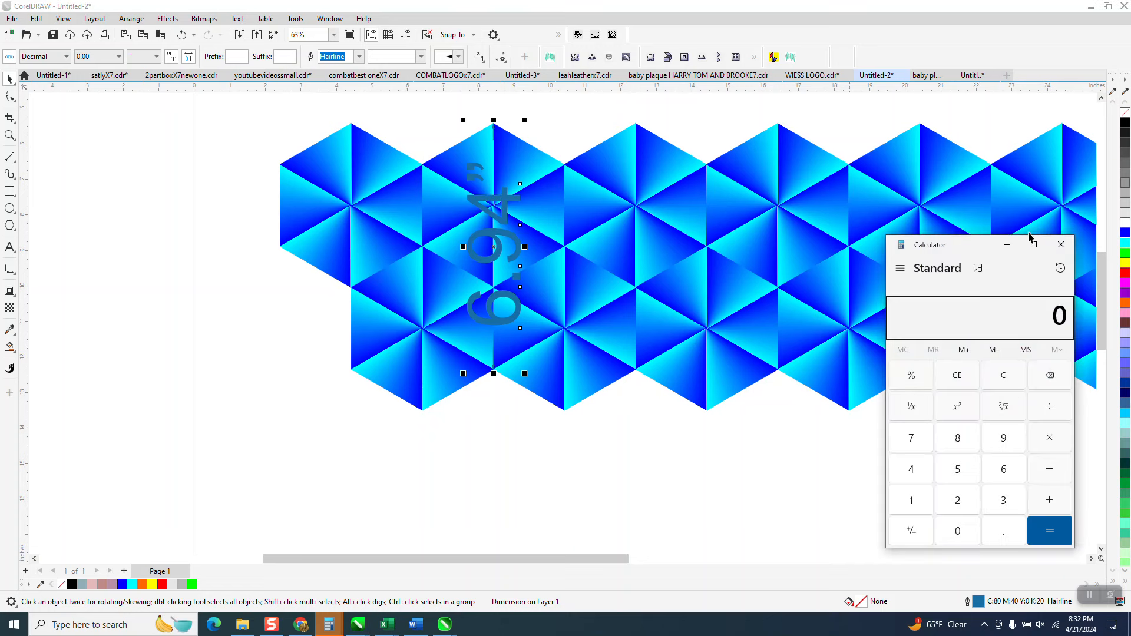
left_click(1061, 244)
key("Delete")
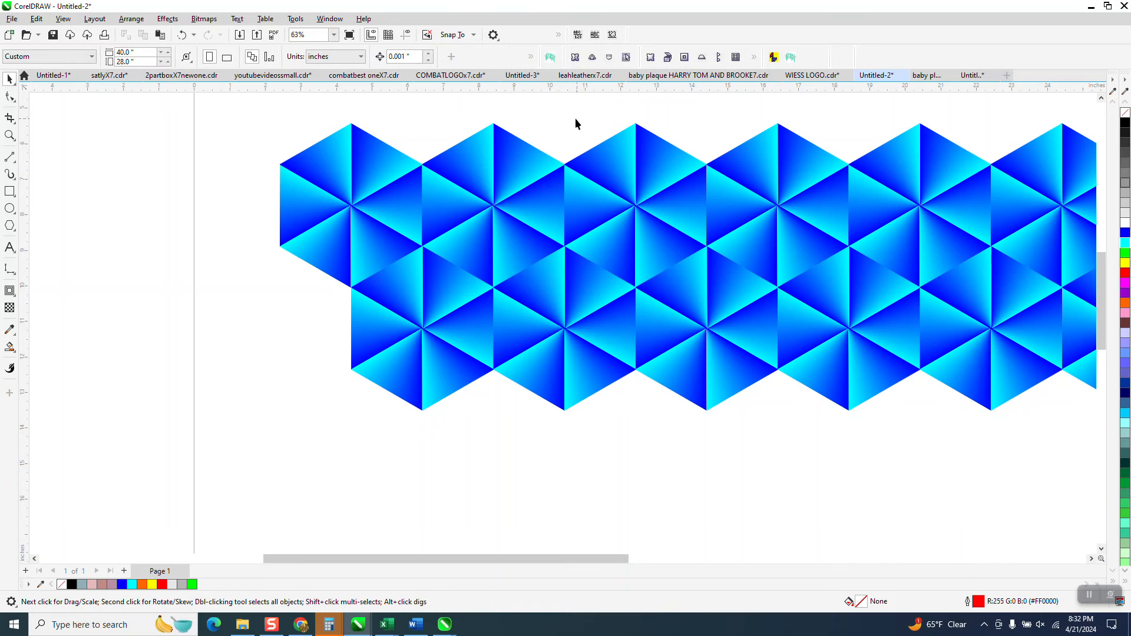
Set the nudge distance to 6.94 inches and place a copy of the two-row group that distance below the original
left_click(388, 57)
type("6.")
left_click(524, 282)
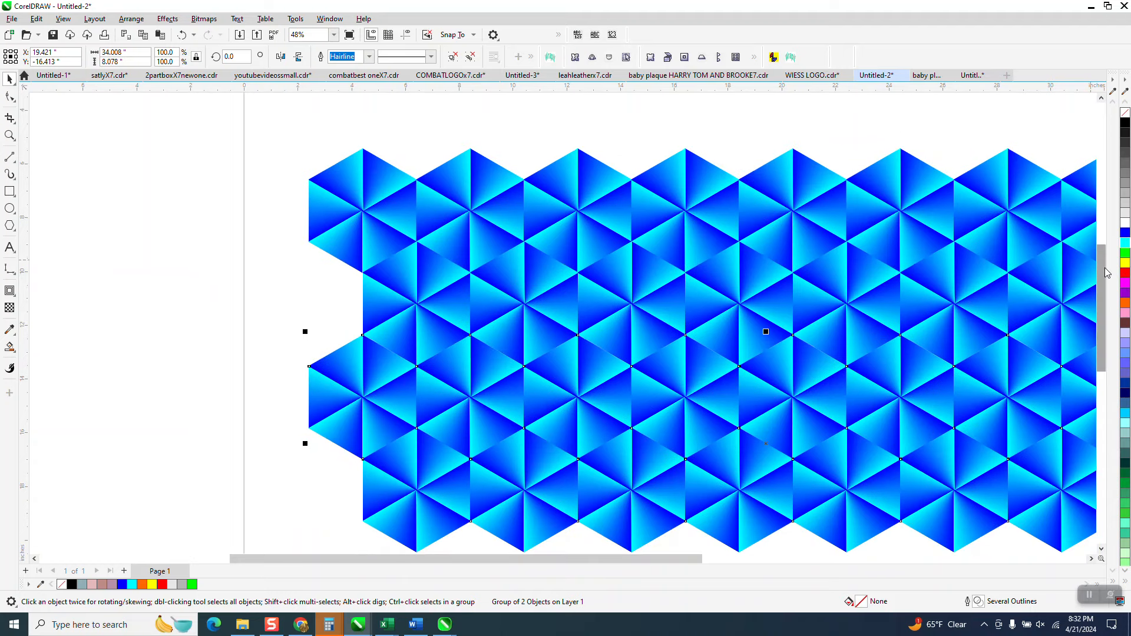
scroll(1078, 324, "down", 2)
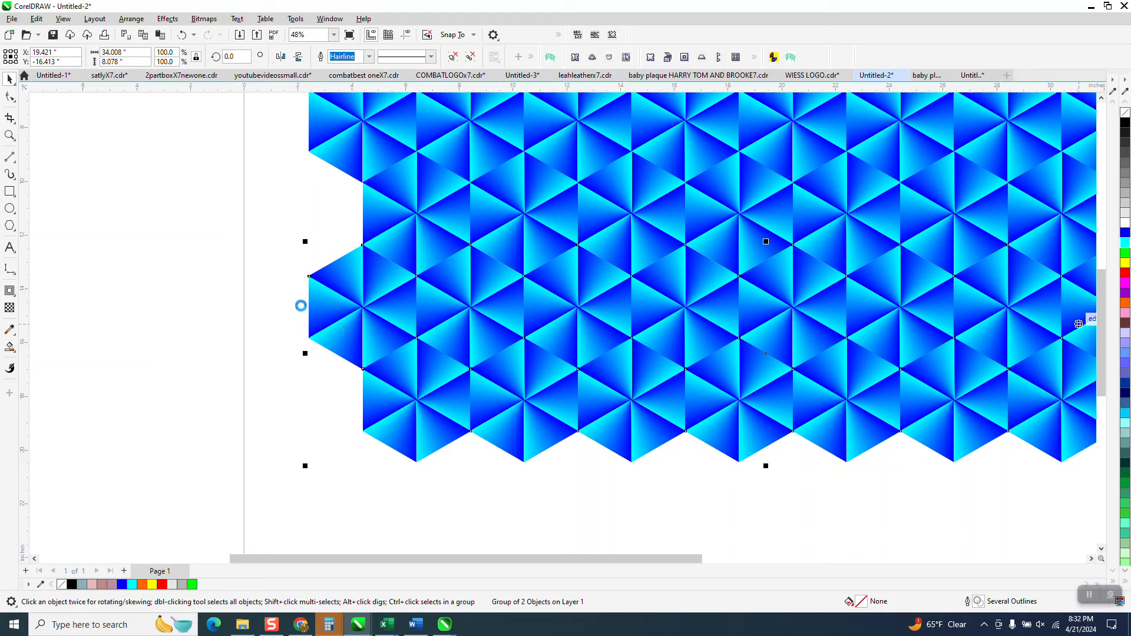
Place another copy of the two-row hexagon group 6.94 inches below the previous copy
scroll(293, 306, "down", 1)
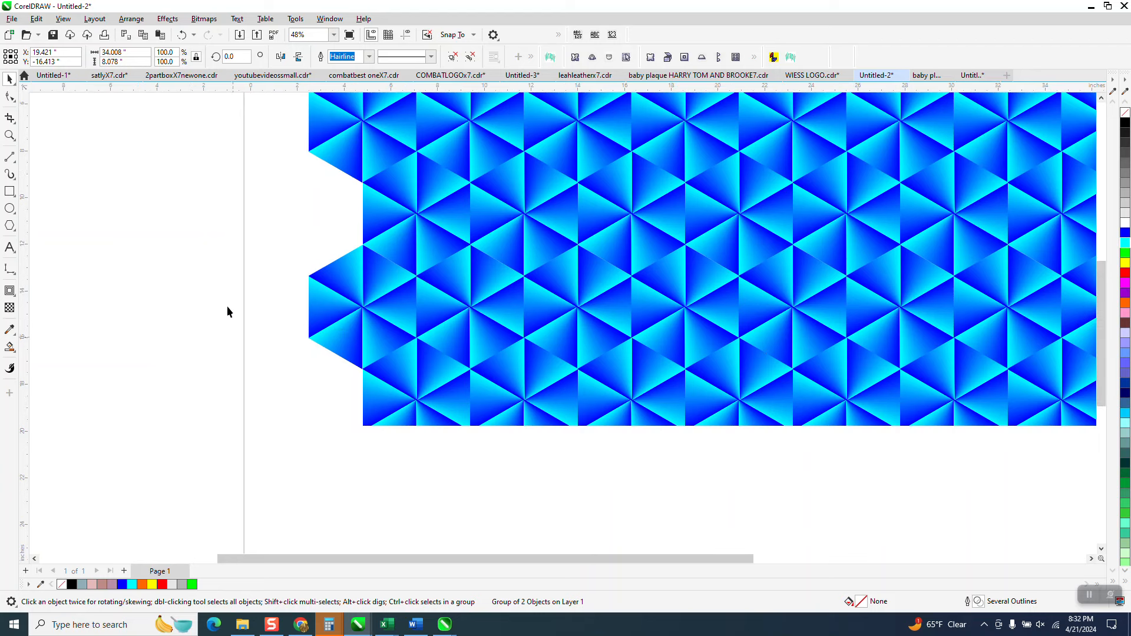
scroll(181, 246, "down", 1)
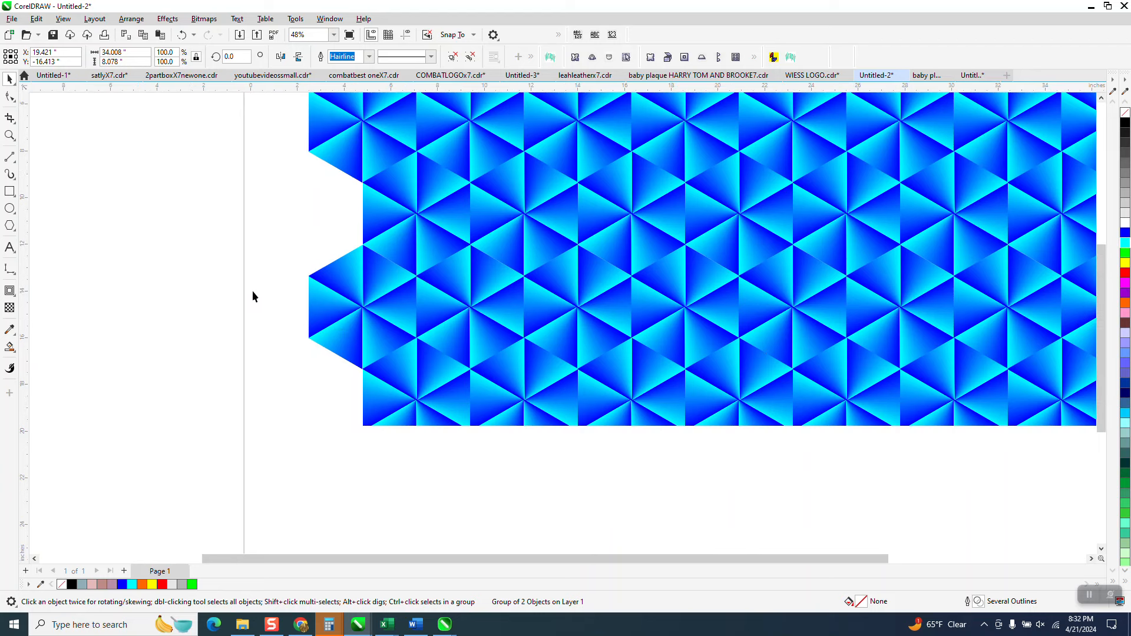
Examine the finished hexagon pattern up close, checking how the gradient triangles meet between the rows
left_click(9, 134)
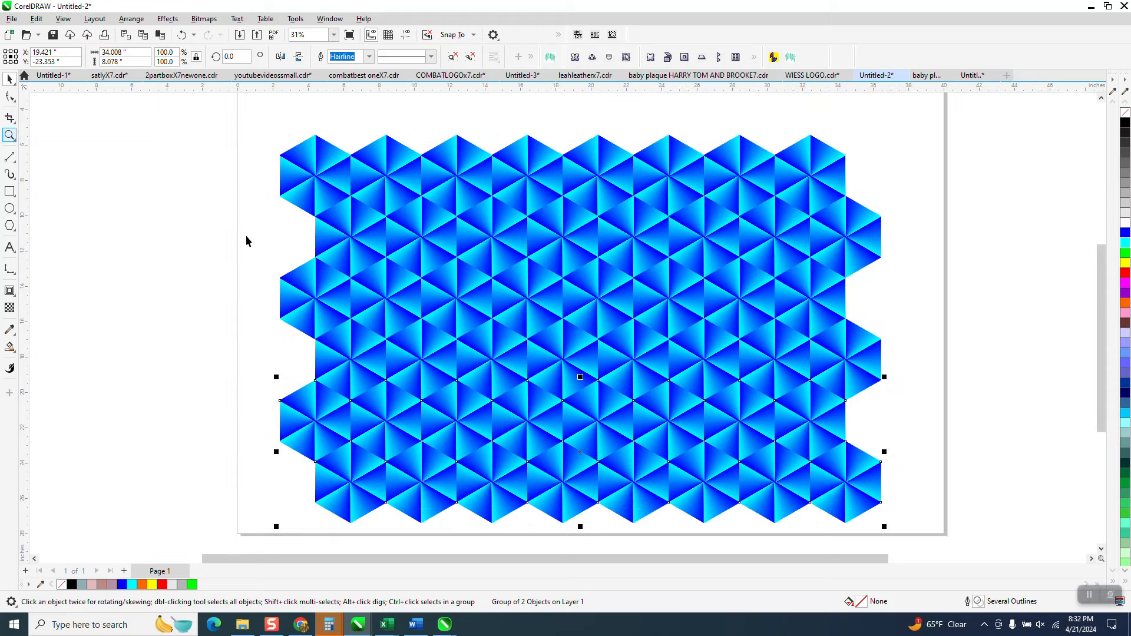
left_click_drag(258, 136, 904, 530)
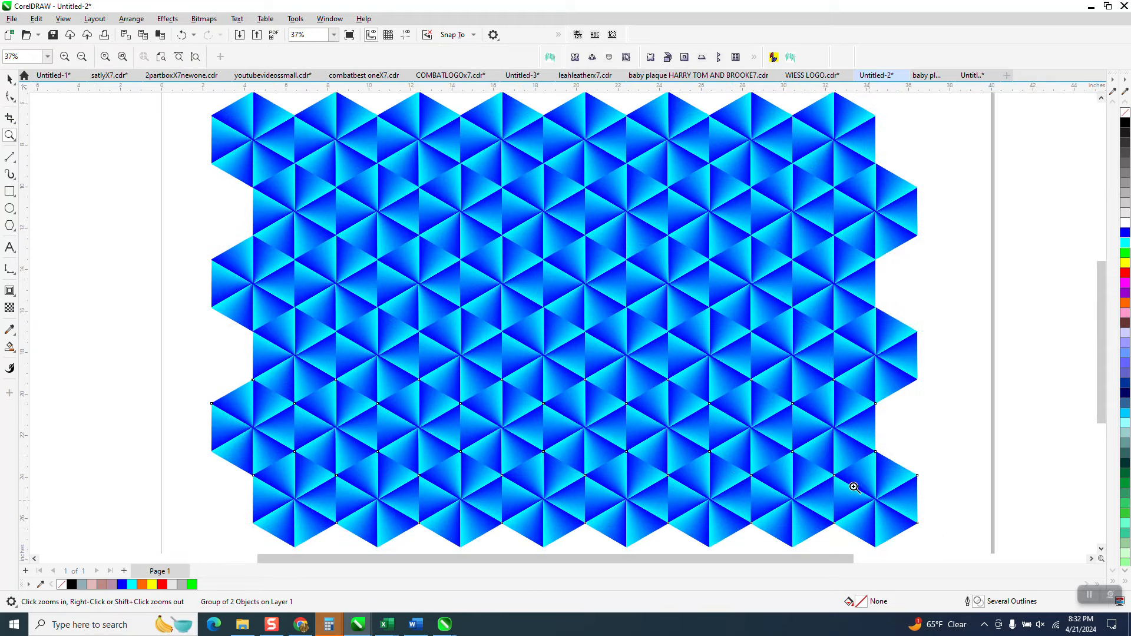
left_click_drag(701, 265, 803, 348)
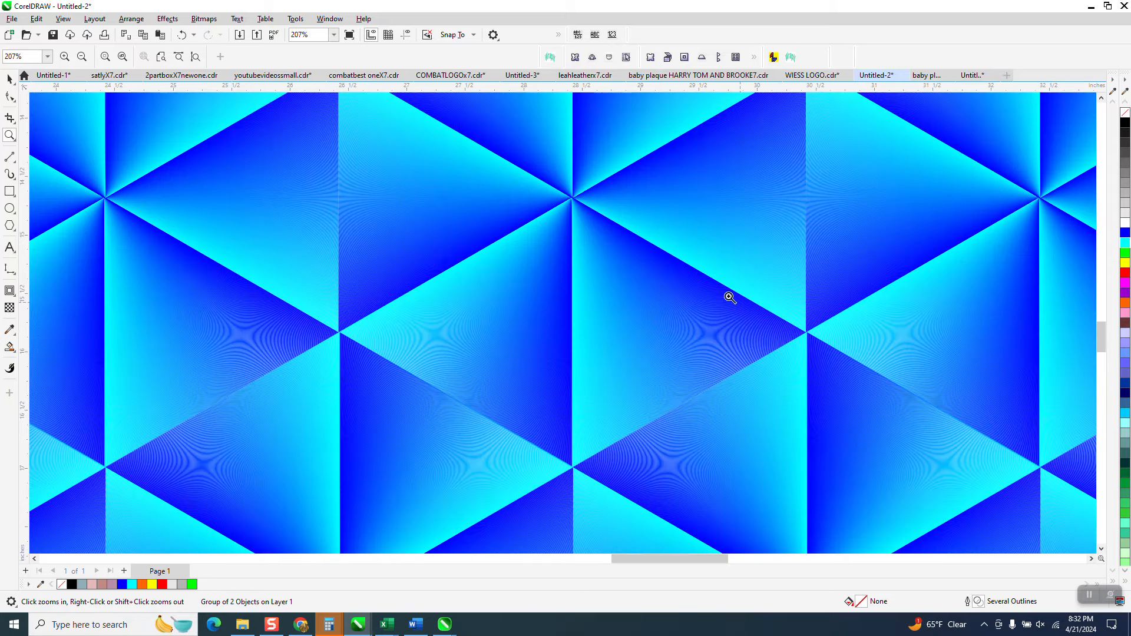
scroll(711, 295, "down", 17)
scroll(647, 321, "down", 6)
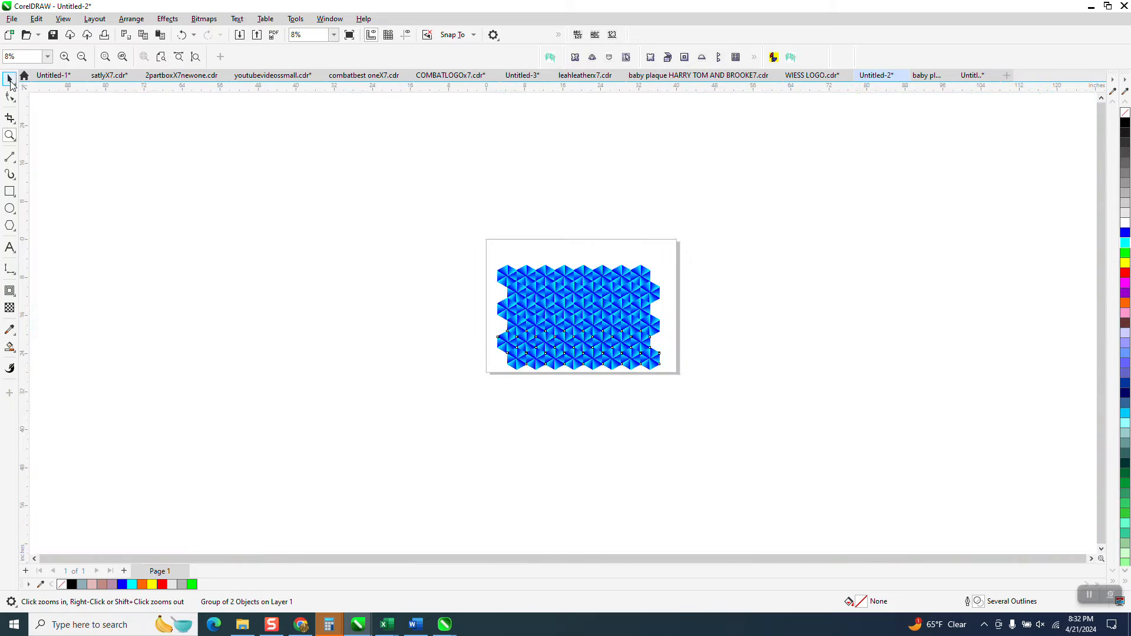
Draw two straight lines crossing each other in the empty area left of the page, spanning about 32 by 9 inches together
left_click(10, 157)
mouse_move(252, 241)
left_mouse_down()
mouse_move(391, 195)
mouse_move(391, 204)
left_mouse_up()
left_click_drag(406, 248, 259, 208)
Select both crossing lines together and select all their end nodes with the Shape tool
key("F10")
left_click_drag(220, 164, 387, 219)
left_click(9, 78)
left_click_drag(171, 128, 457, 288)
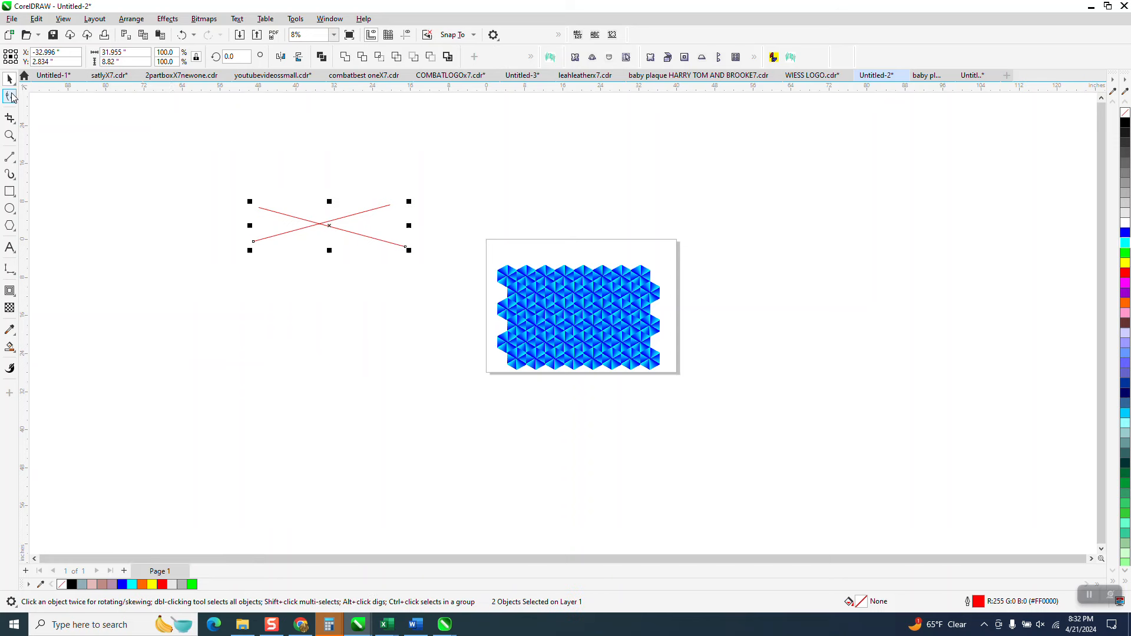
left_click(9, 96)
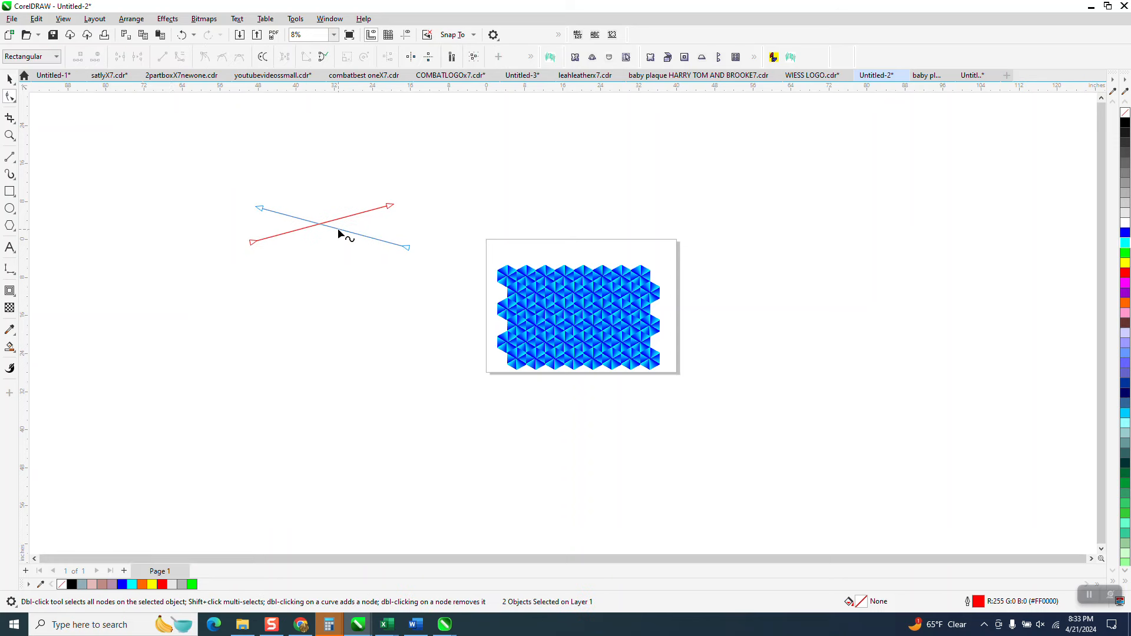
left_click_drag(427, 273, 430, 274)
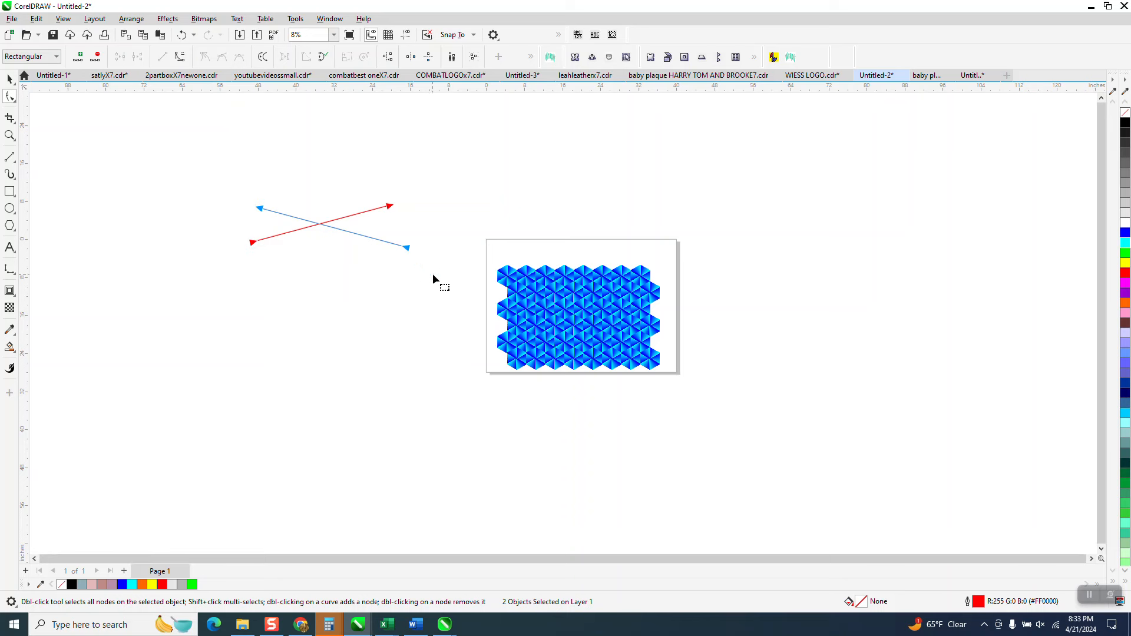